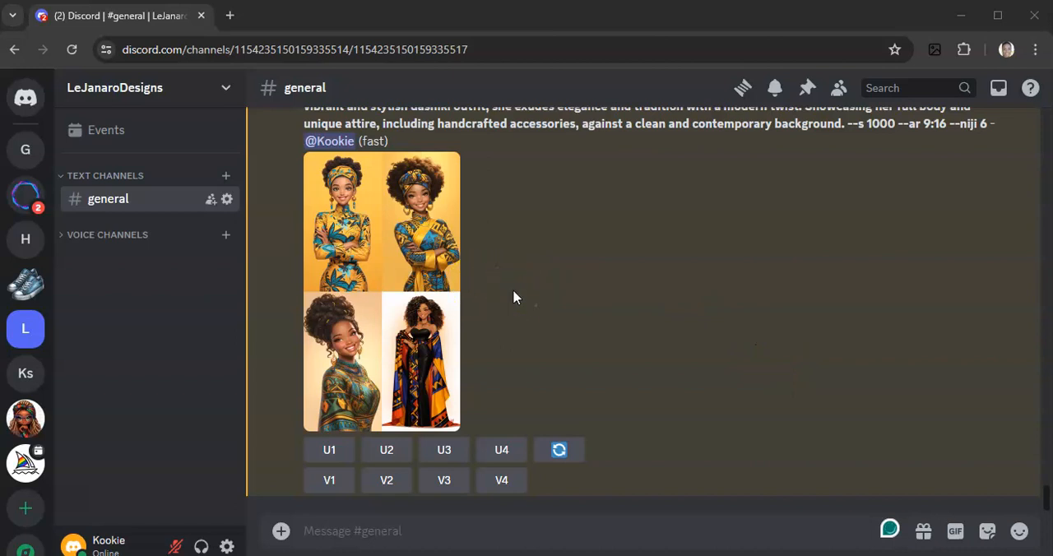
Open the image grid of the dashiki outfit prompt full size in the browser, inspect all four illustrations, and close it
scroll(513, 292, "up", 1)
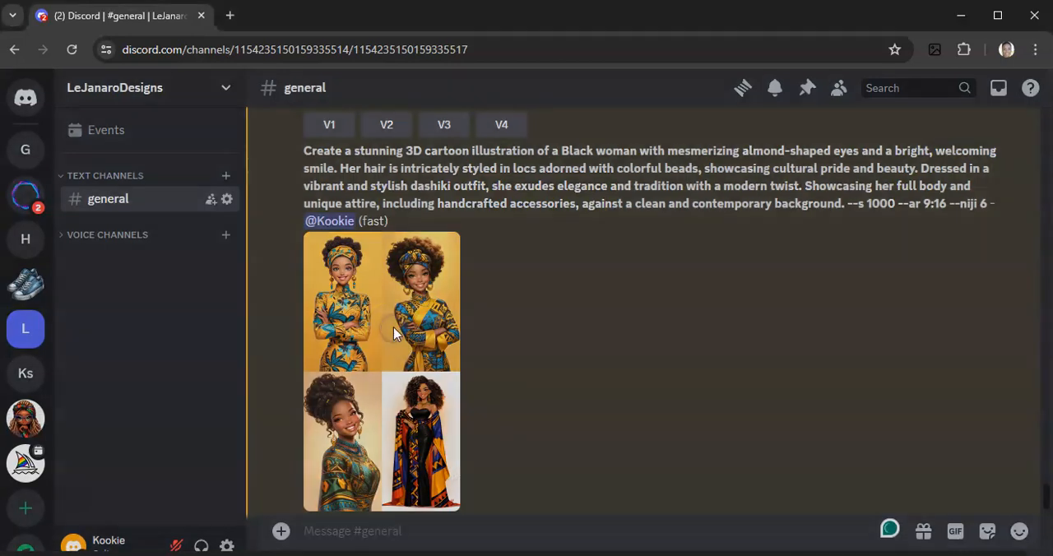
left_click(393, 329)
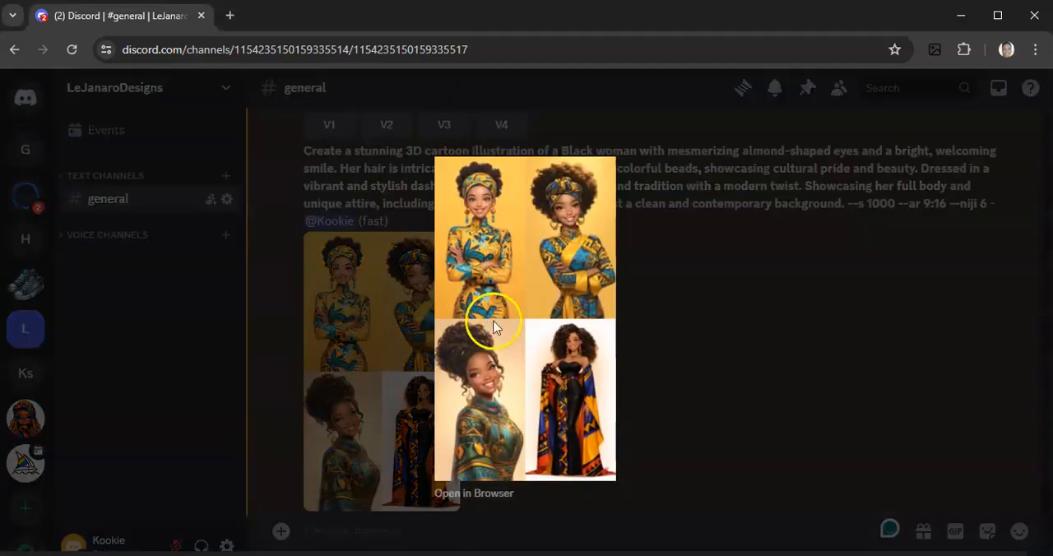
left_click(490, 495)
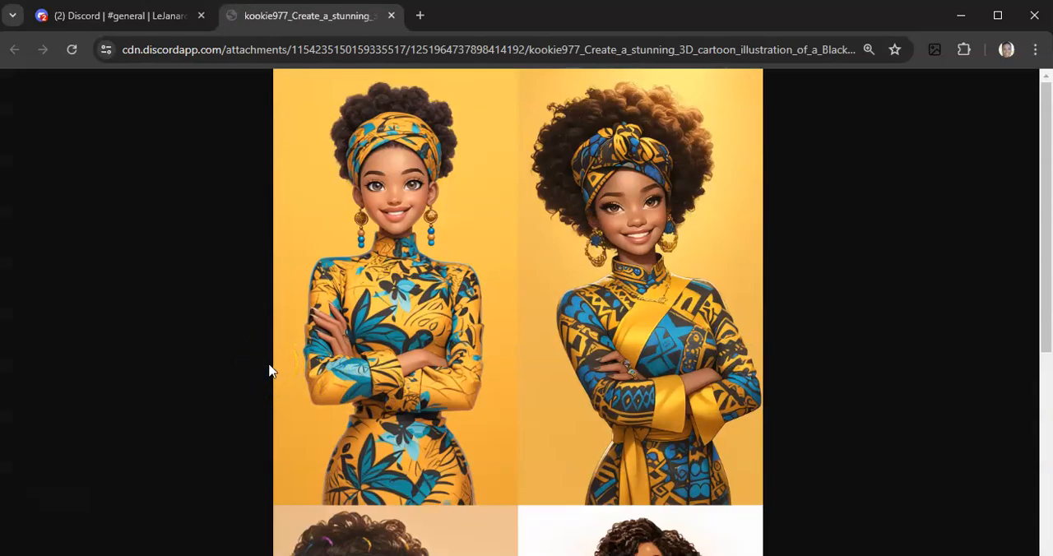
scroll(269, 370, "down", 5)
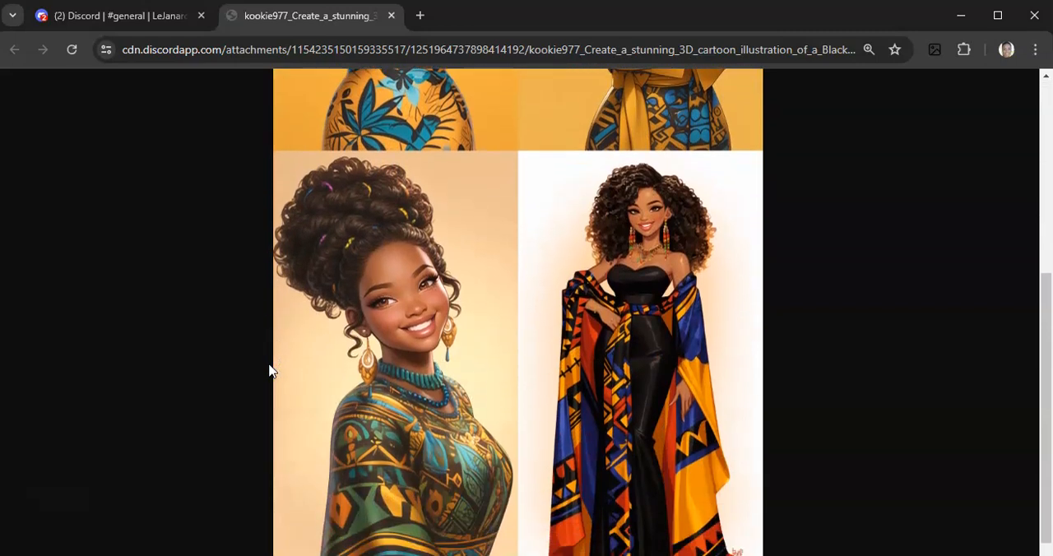
scroll(269, 370, "up", 5)
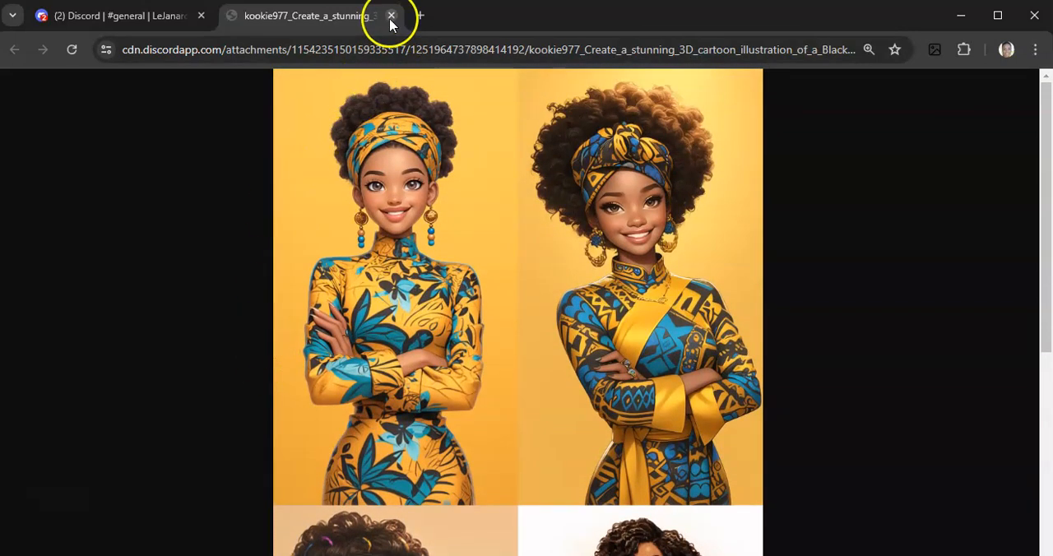
left_click(390, 16)
left_click(724, 378)
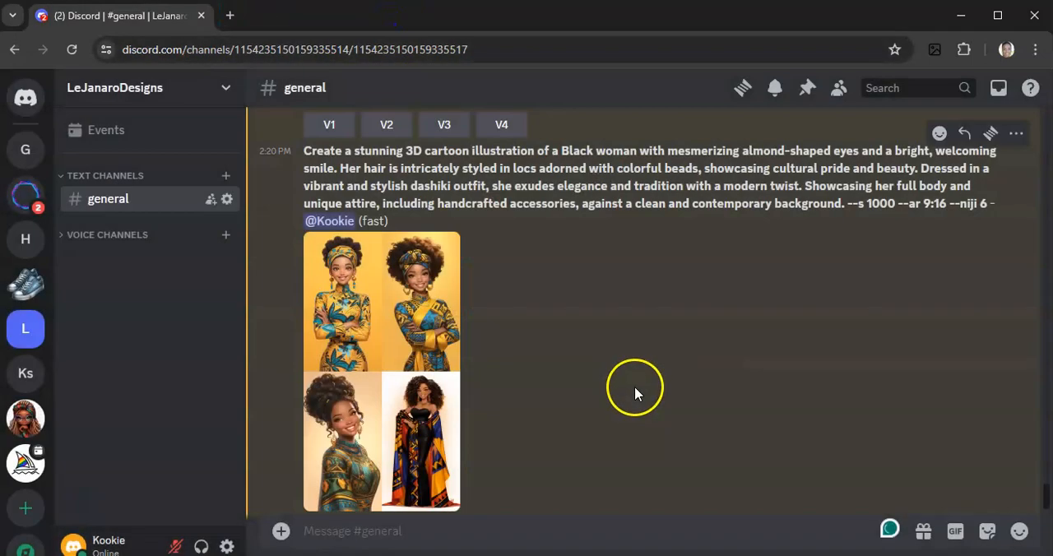
Open the image grid of the edgy street fashion prompt full size in the browser, inspect its four illustrations, and close it
scroll(634, 387, "up", 4)
left_click(376, 252)
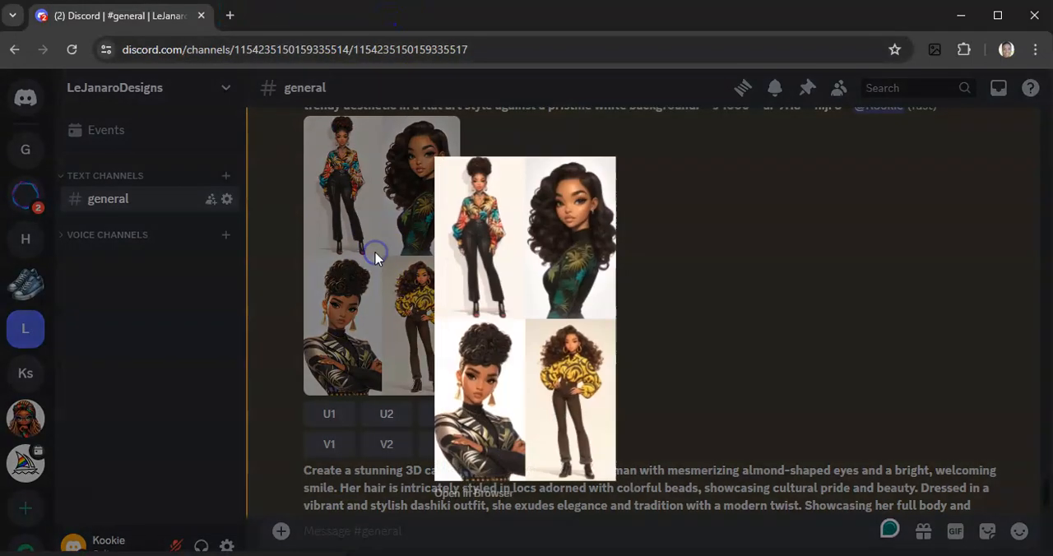
left_click(493, 494)
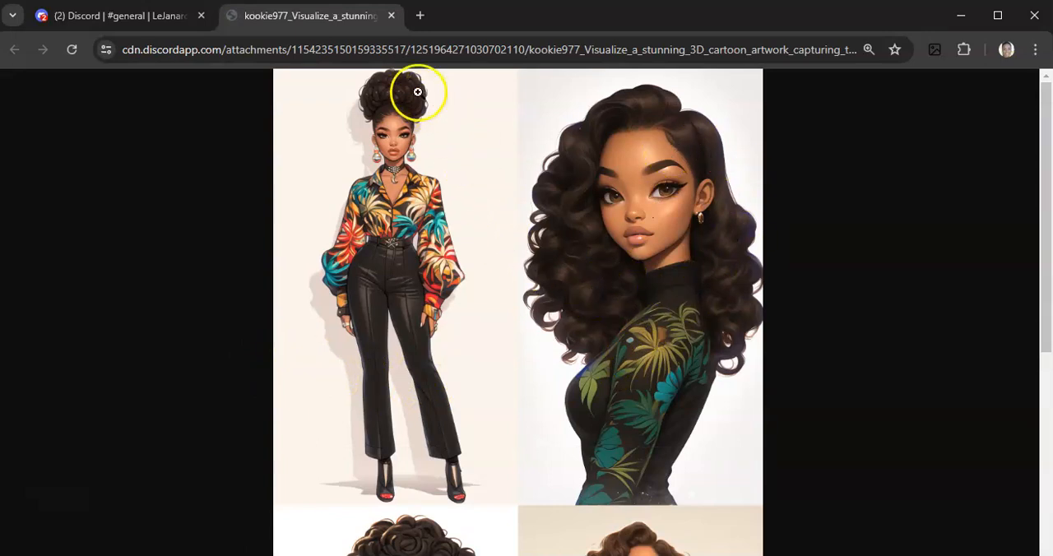
scroll(254, 235, "down", 3)
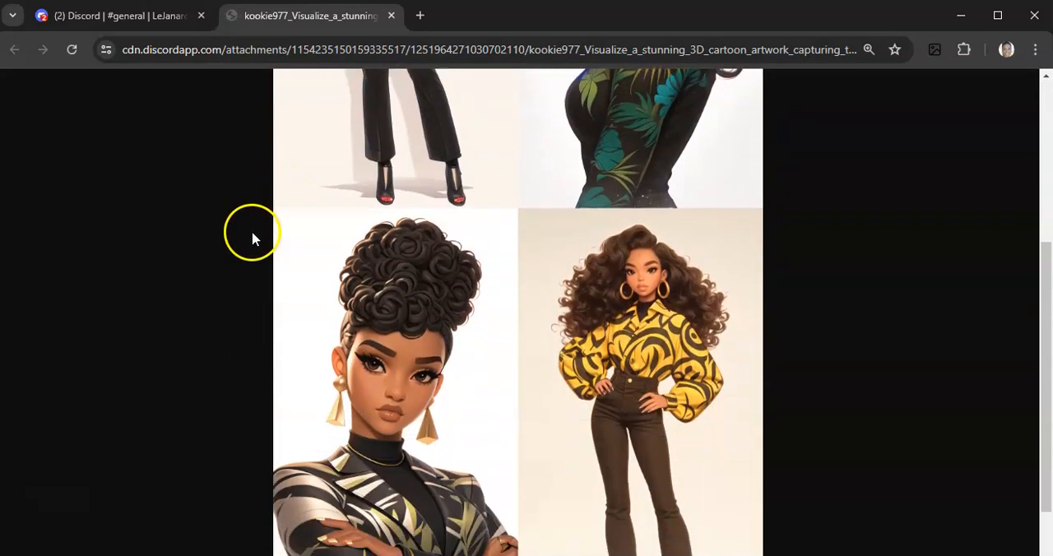
scroll(253, 238, "down", 1)
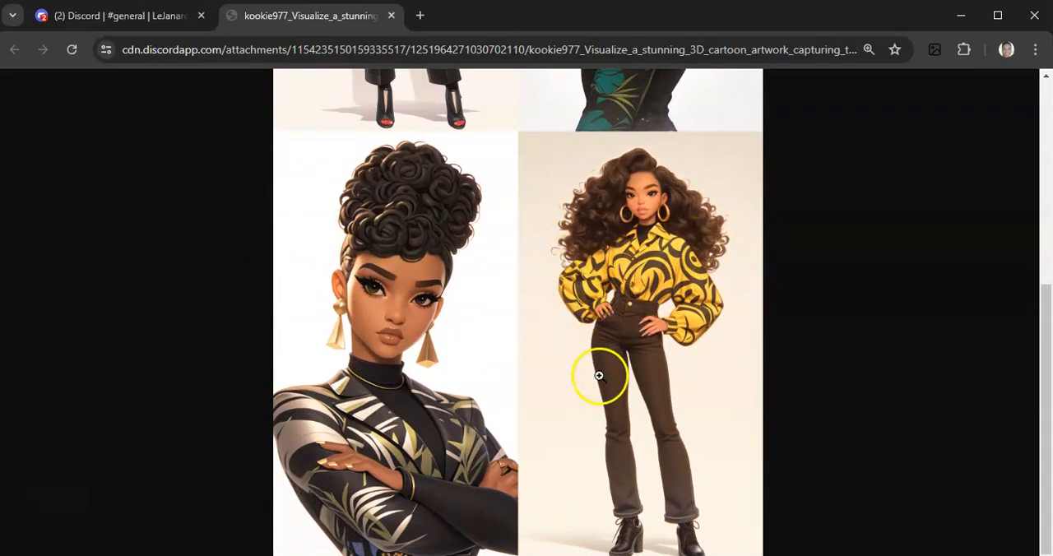
scroll(599, 376, "up", 4)
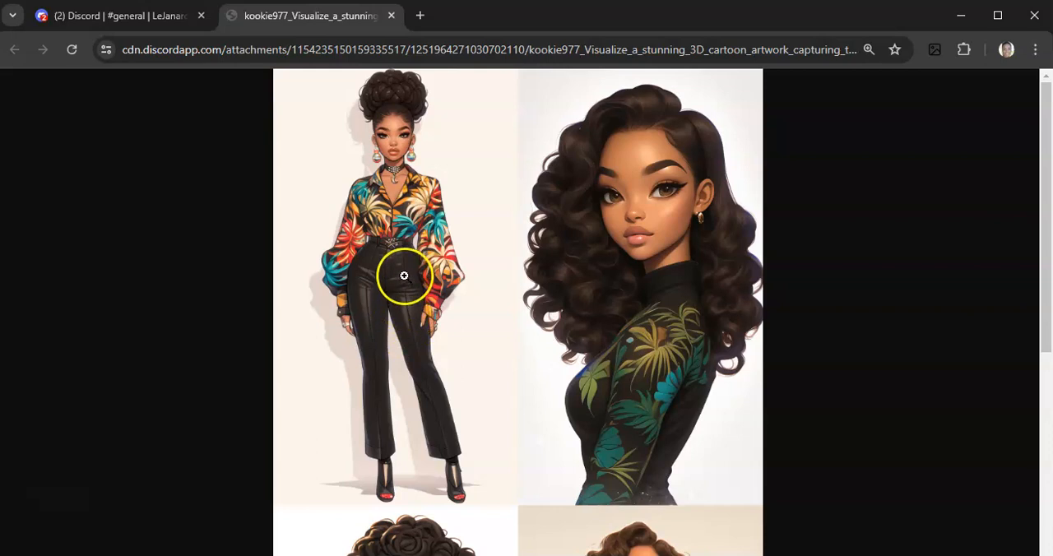
left_click(392, 17)
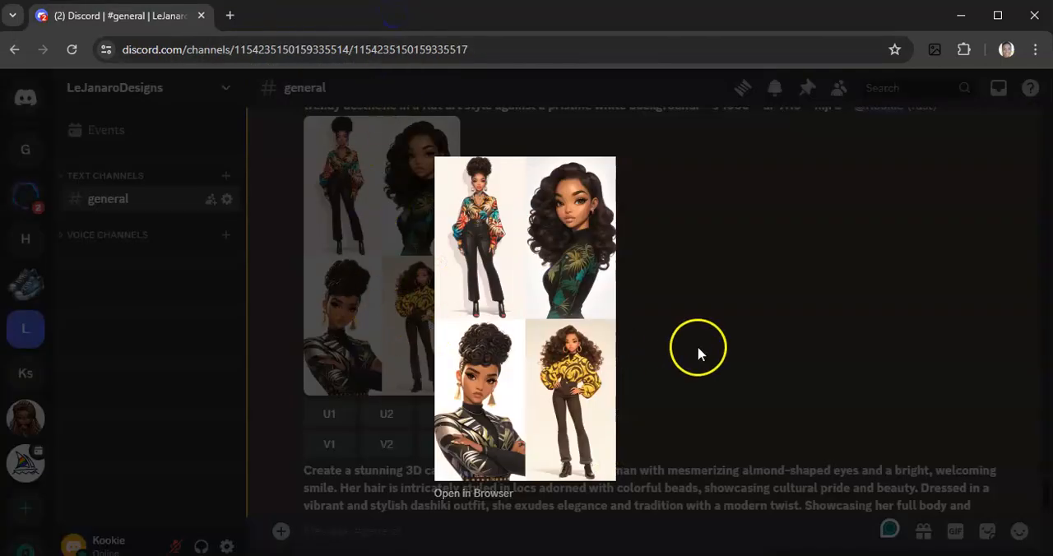
left_click(683, 392)
Review the earlier Midjourney prompts and their image grids in the general channel, dismissing the OneDrive notification, and return to the latest result
scroll(681, 399, "down", 2)
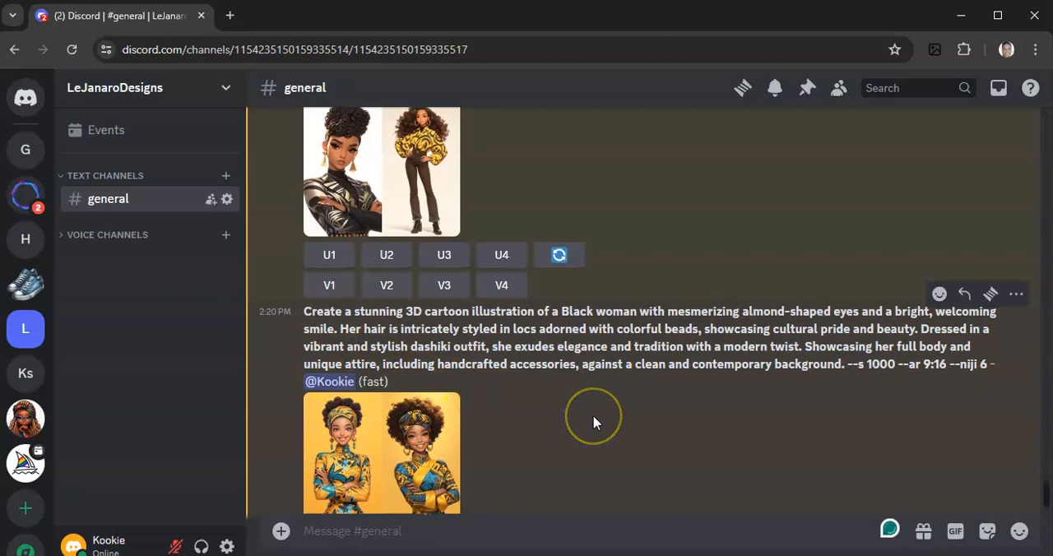
scroll(593, 422, "up", 1)
scroll(594, 417, "up", 3)
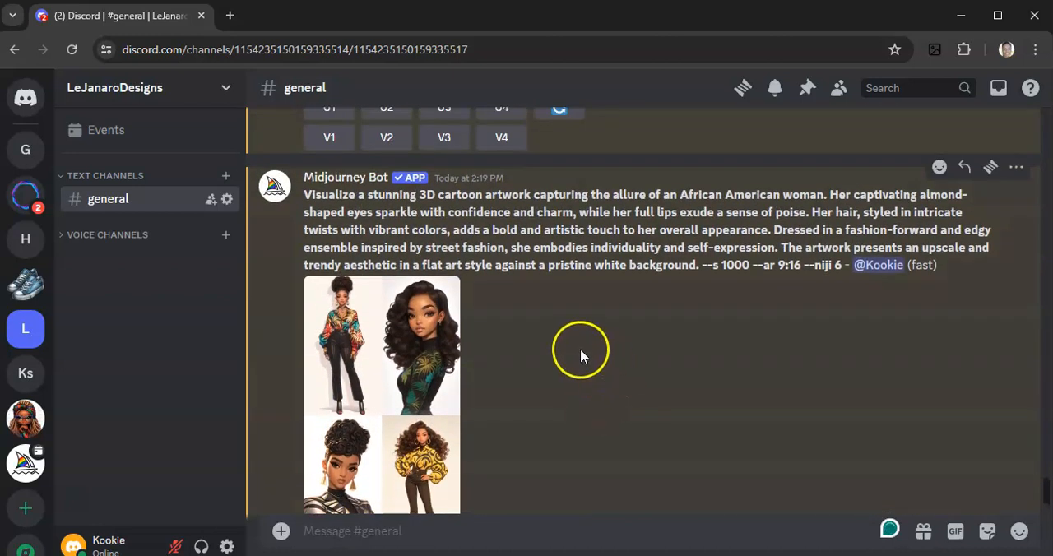
scroll(577, 352, "up", 2)
scroll(576, 355, "up", 3)
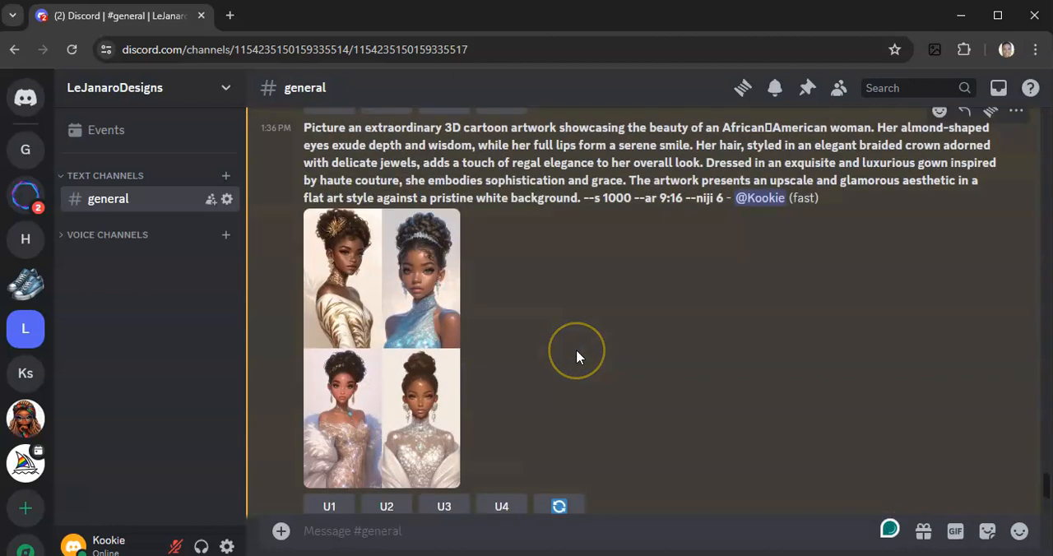
scroll(576, 356, "up", 7)
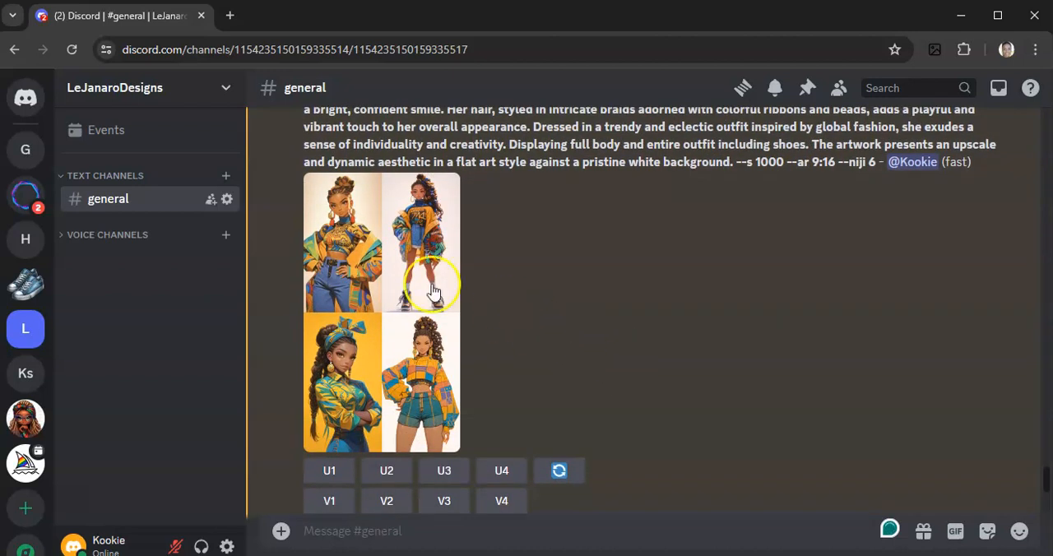
scroll(507, 353, "up", 3)
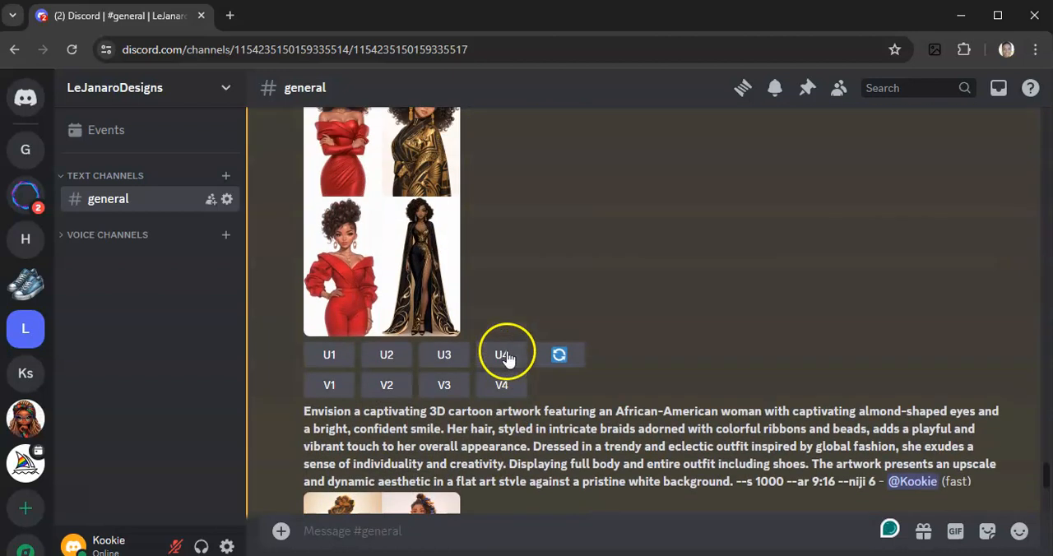
scroll(495, 329, "up", 5)
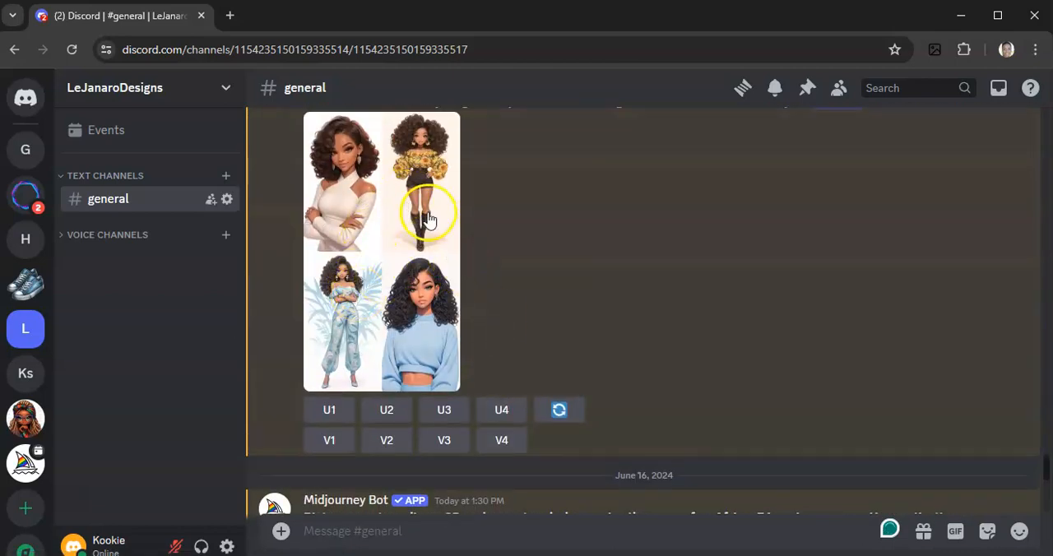
scroll(565, 293, "up", 4)
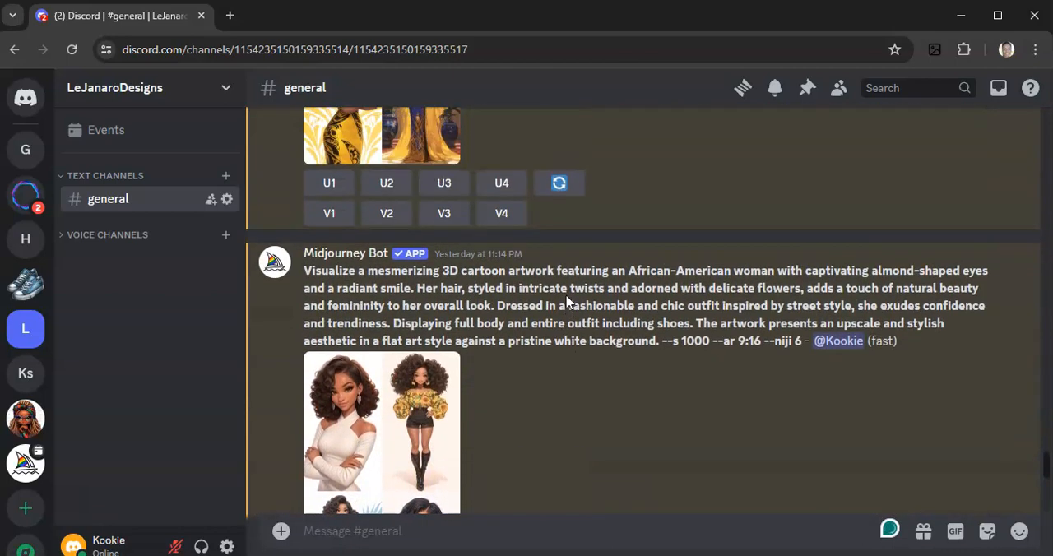
scroll(565, 303, "up", 2)
scroll(565, 304, "up", 5)
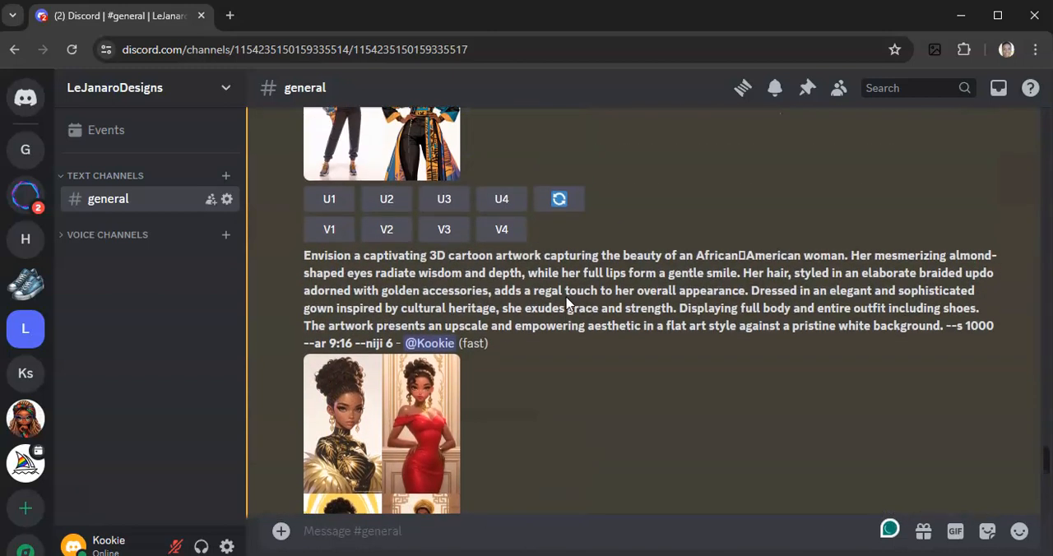
scroll(565, 304, "up", 1)
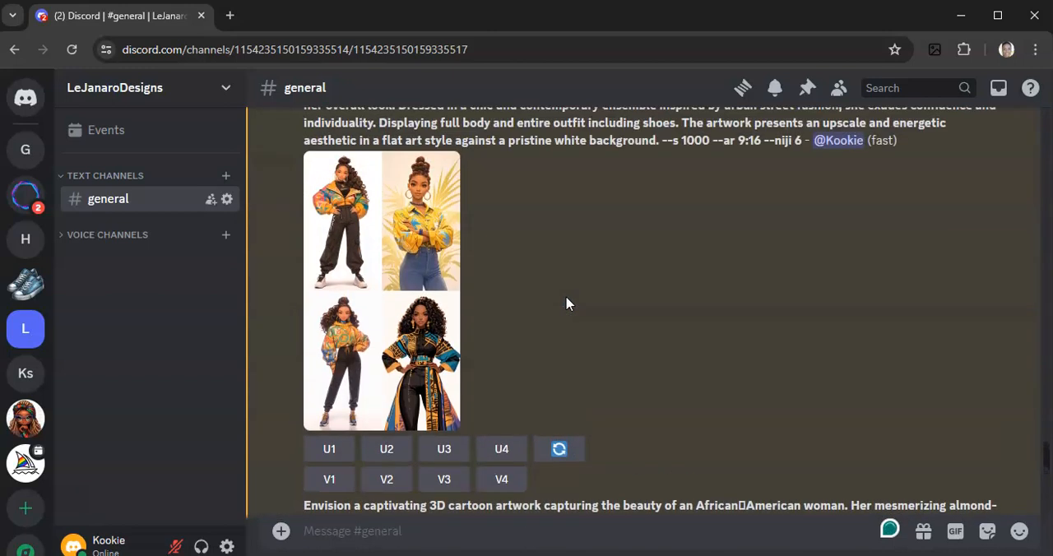
scroll(547, 337, "down", 6)
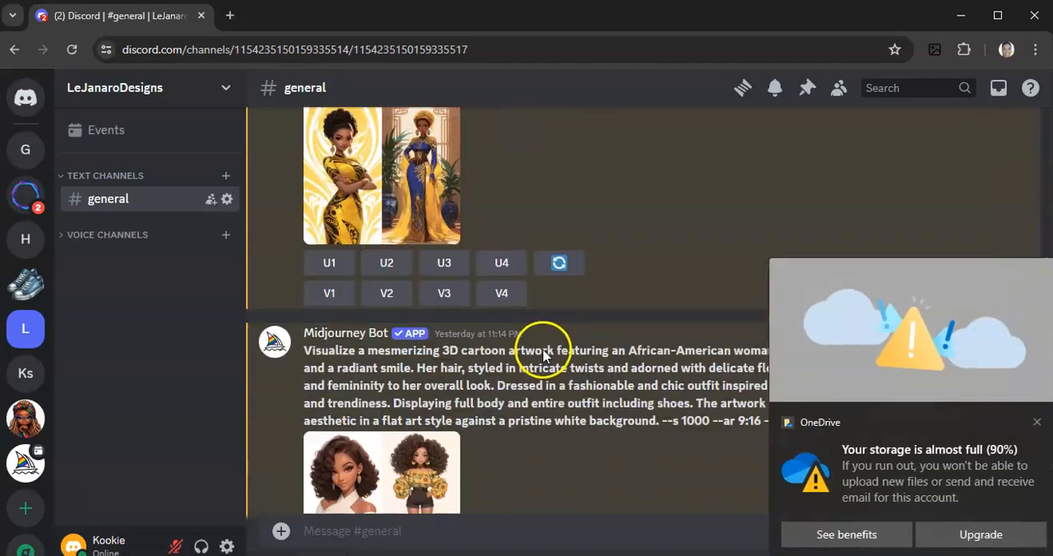
left_click(1019, 422)
scroll(547, 362, "down", 20)
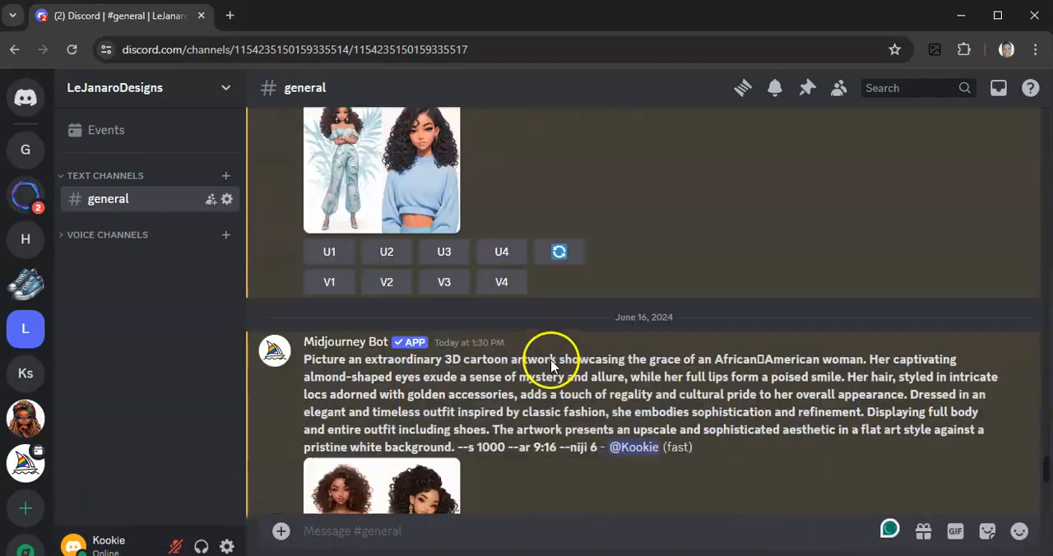
scroll(548, 370, "down", 9)
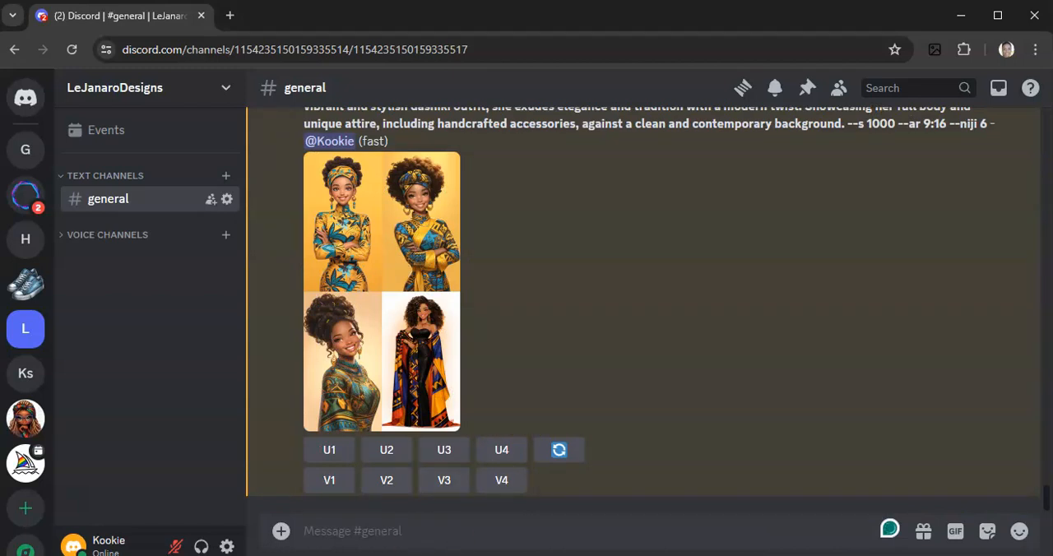
Switch to the Word prompts document and copy the "Design an eye-catching 3D cartoon artwork" prompt through "--s 1000 --ar 9:16", leaving out "/imagine prompt:"
left_click(568, 555)
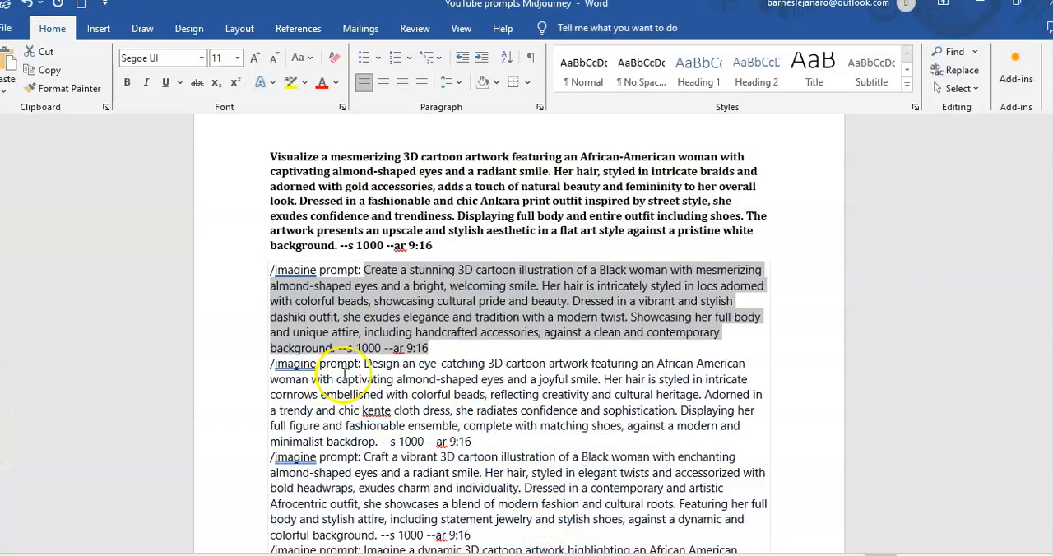
left_click_drag(363, 364, 465, 441)
key("ctrl+c")
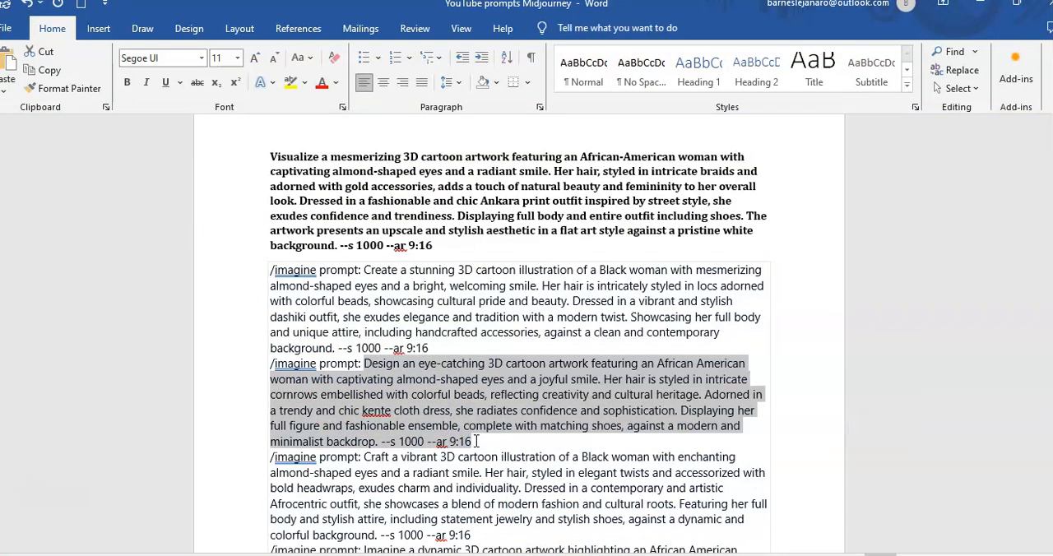
left_click(978, 5)
Send a Midjourney /imagine command in Discord's general channel with the copied kente cloth dress prompt
left_click(391, 539)
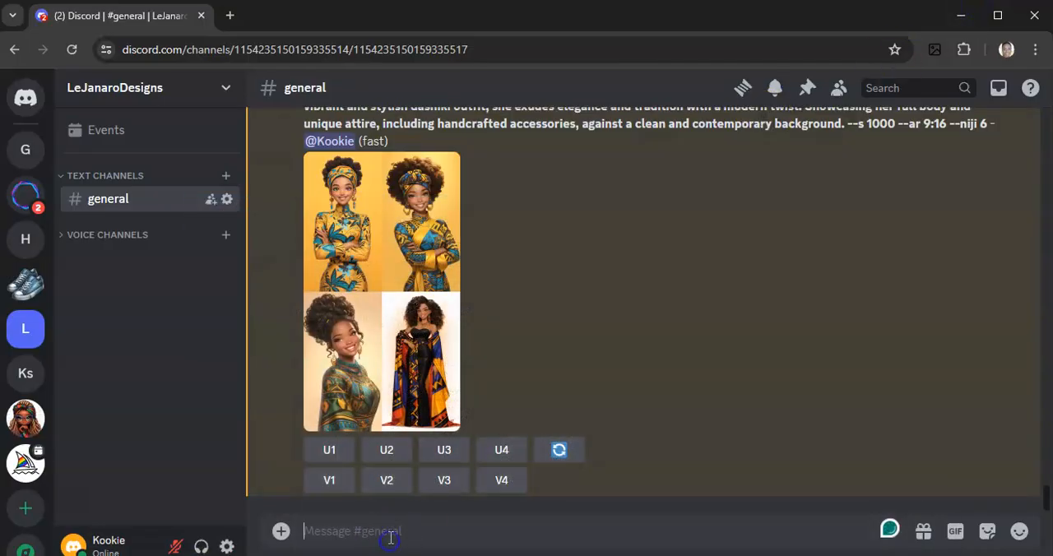
type("/ima")
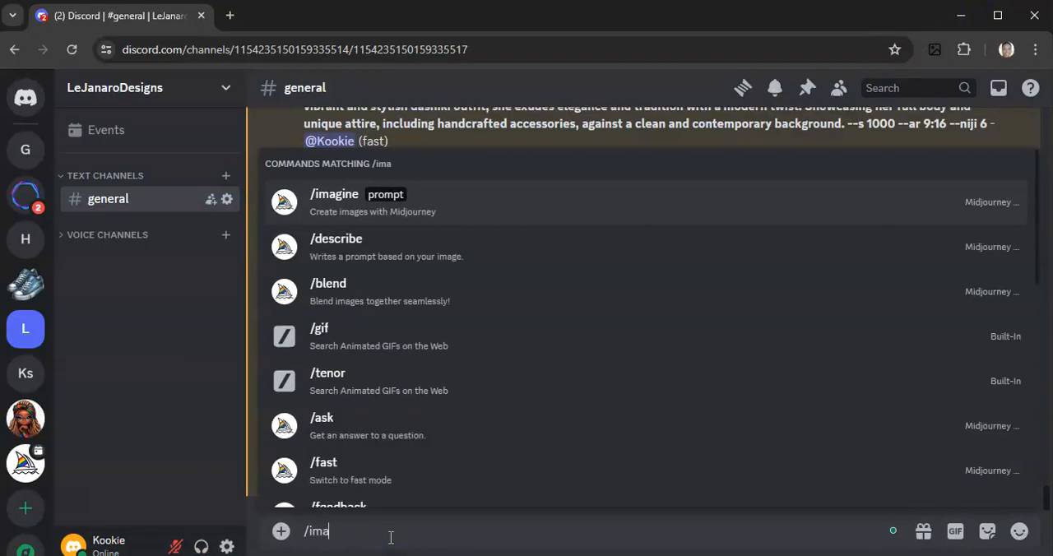
left_click(428, 206)
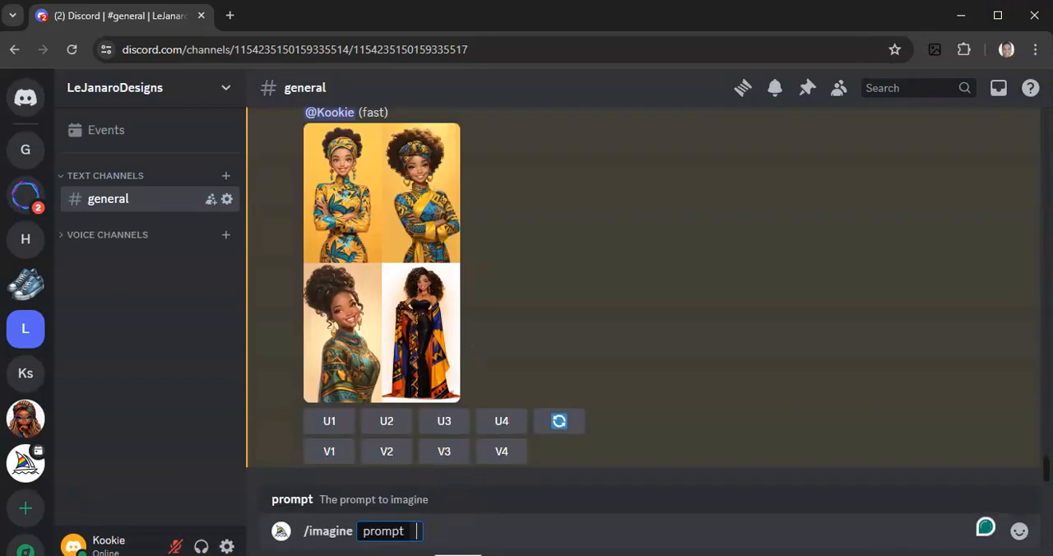
key("ctrl+v")
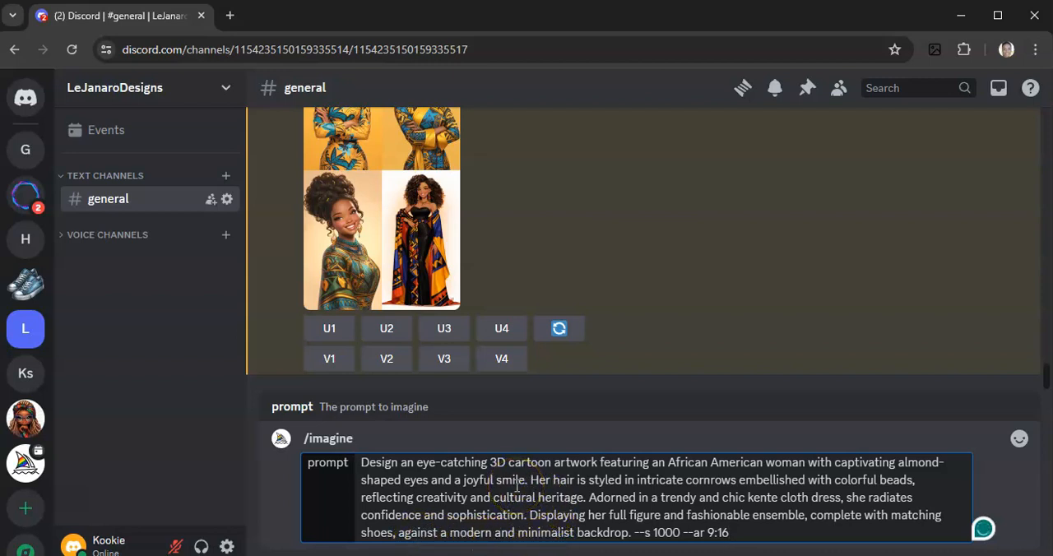
key("Return")
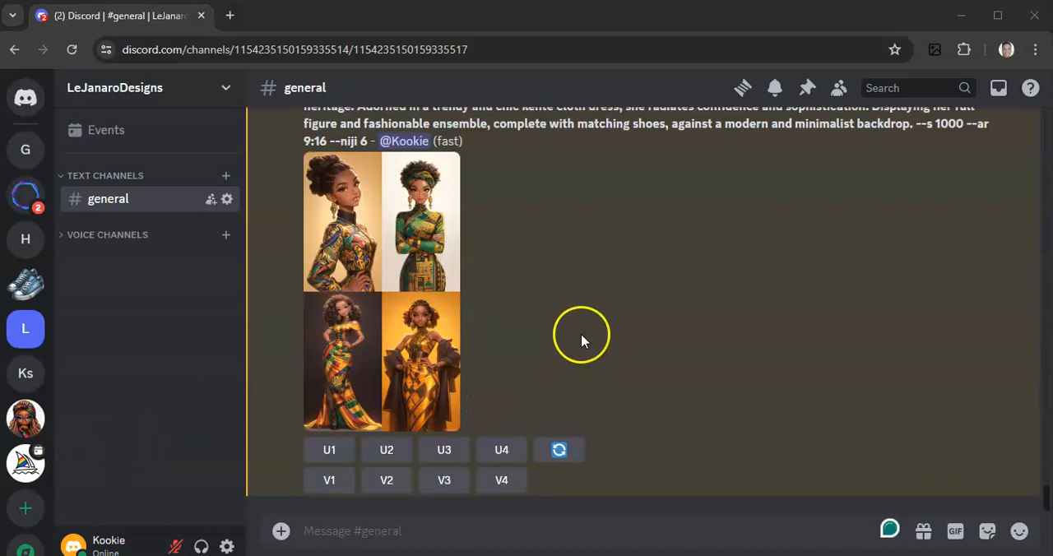
Open the newly generated kente cloth dress image grid full size in the browser and inspect its four illustrations
left_click(386, 317)
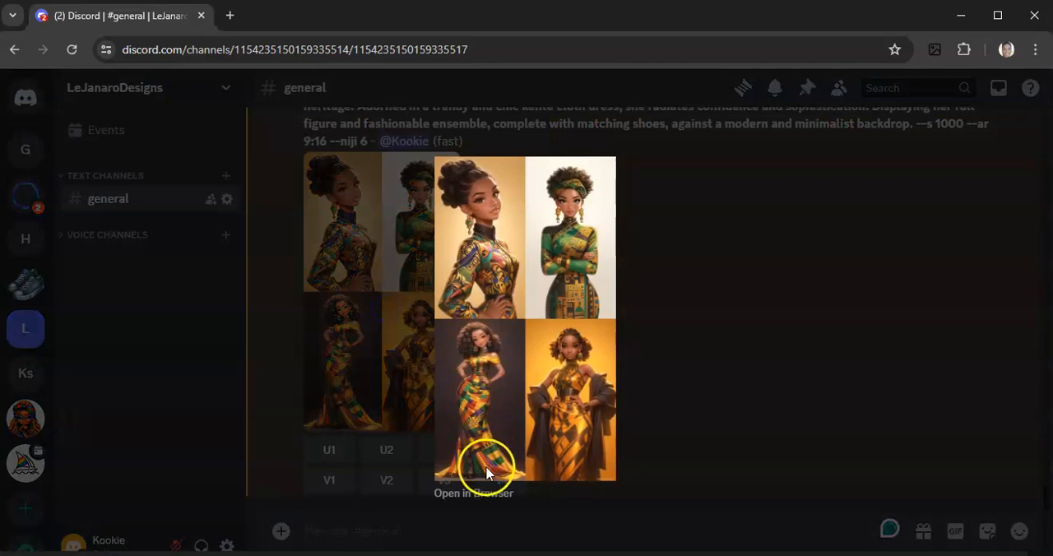
left_click(474, 494)
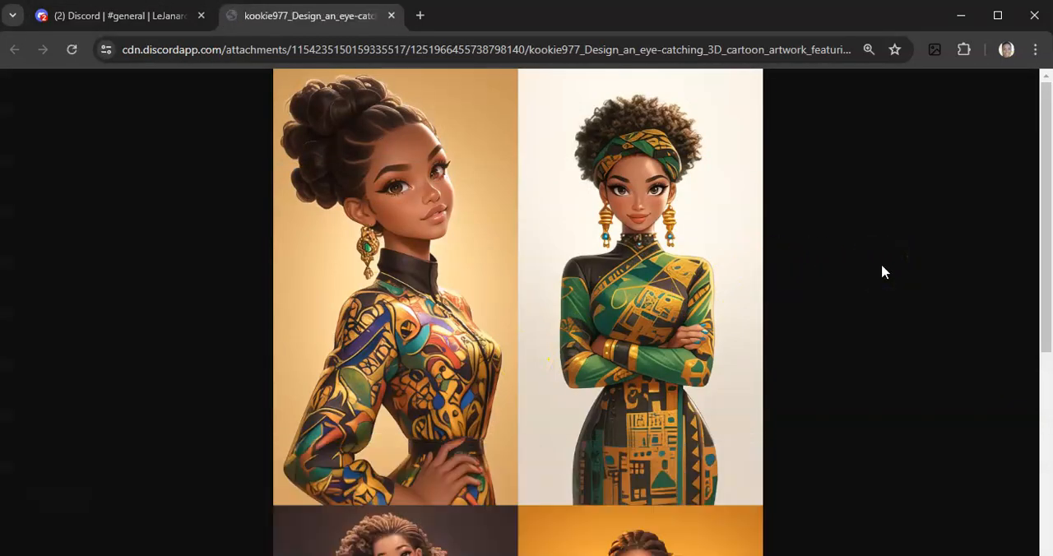
scroll(882, 271, "down", 2)
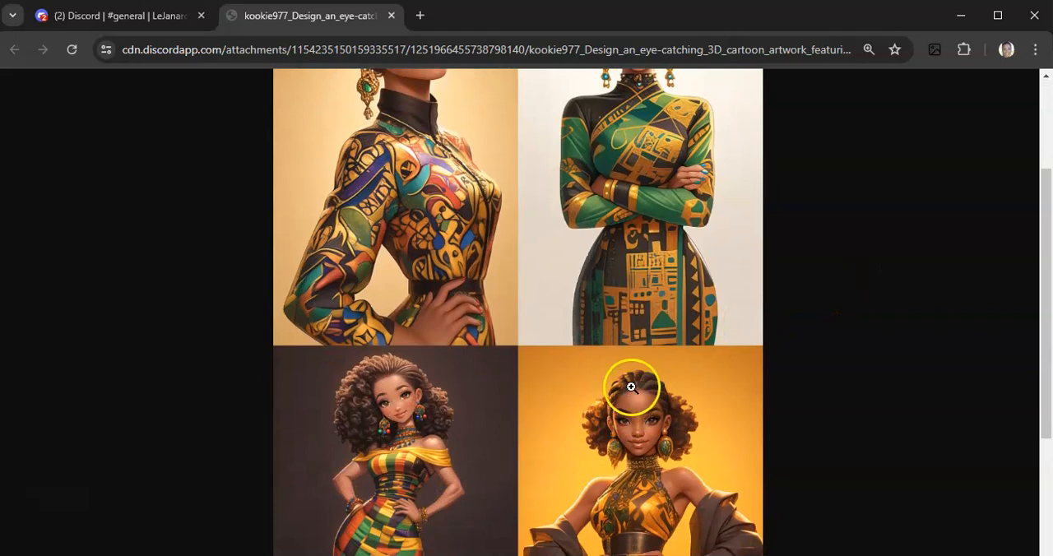
scroll(855, 356, "up", 2)
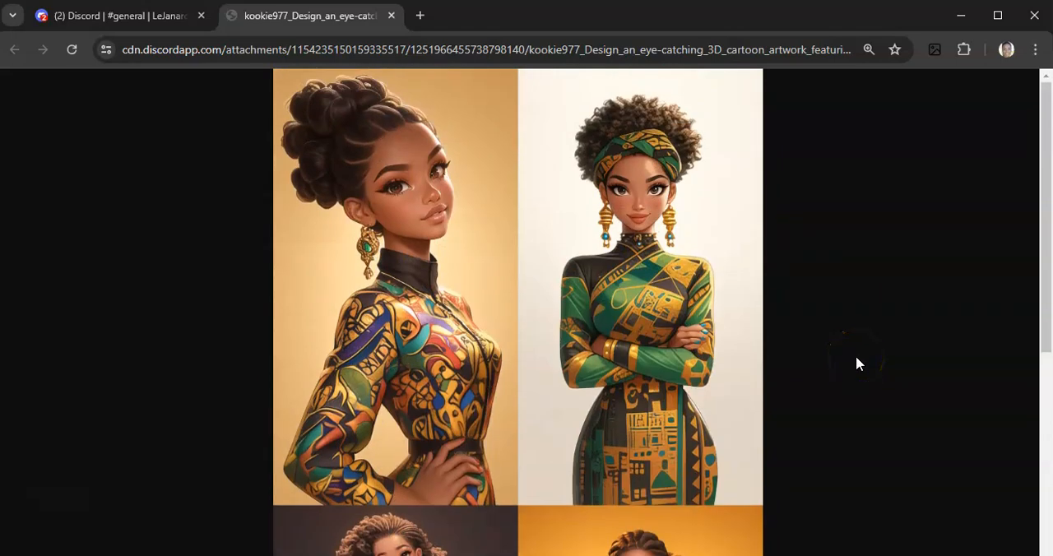
Examine the lower and upper illustrations of the full-size kente cloth grid, then close it and return to the general channel
scroll(856, 363, "down", 5)
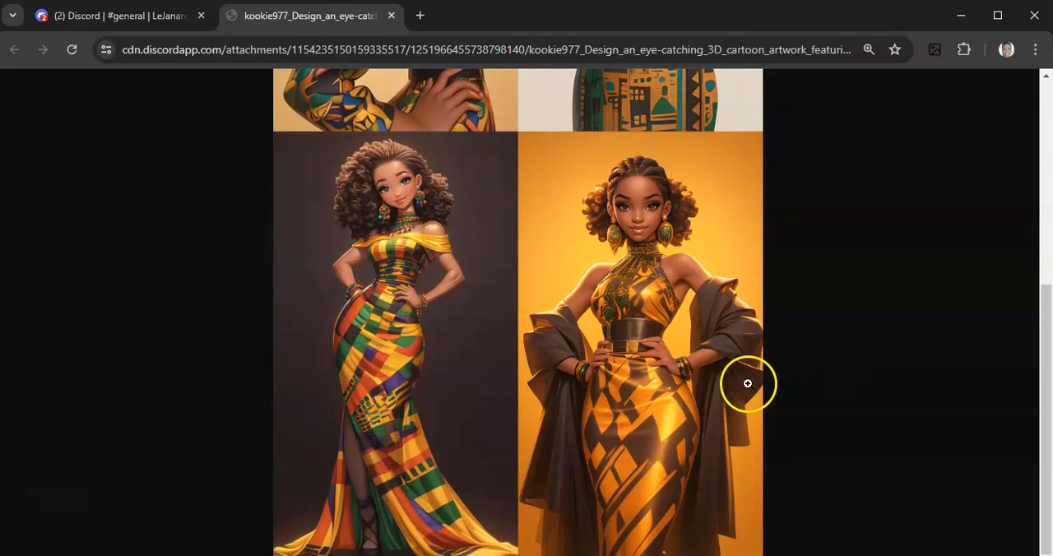
scroll(779, 377, "up", 5)
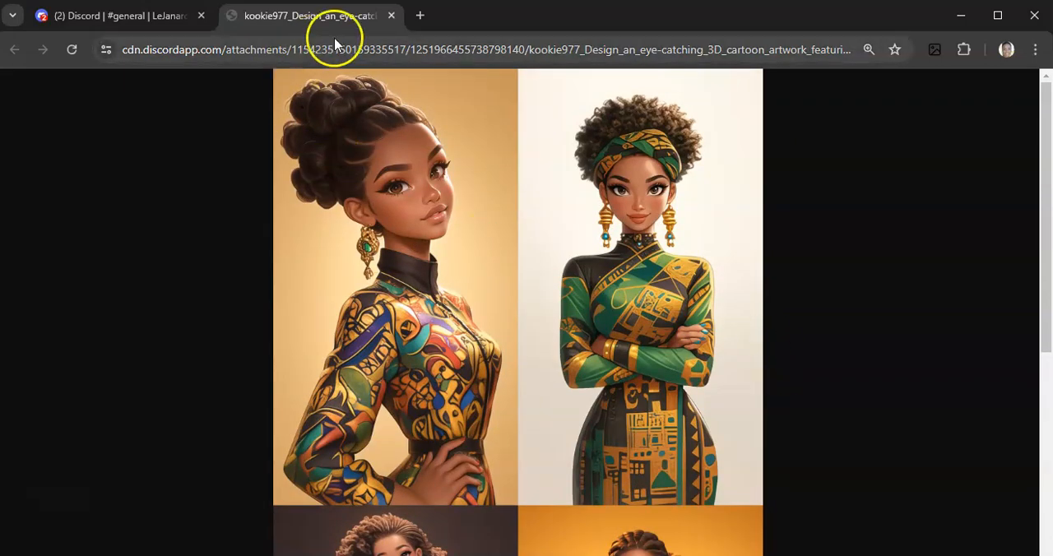
left_click(391, 16)
left_click(696, 284)
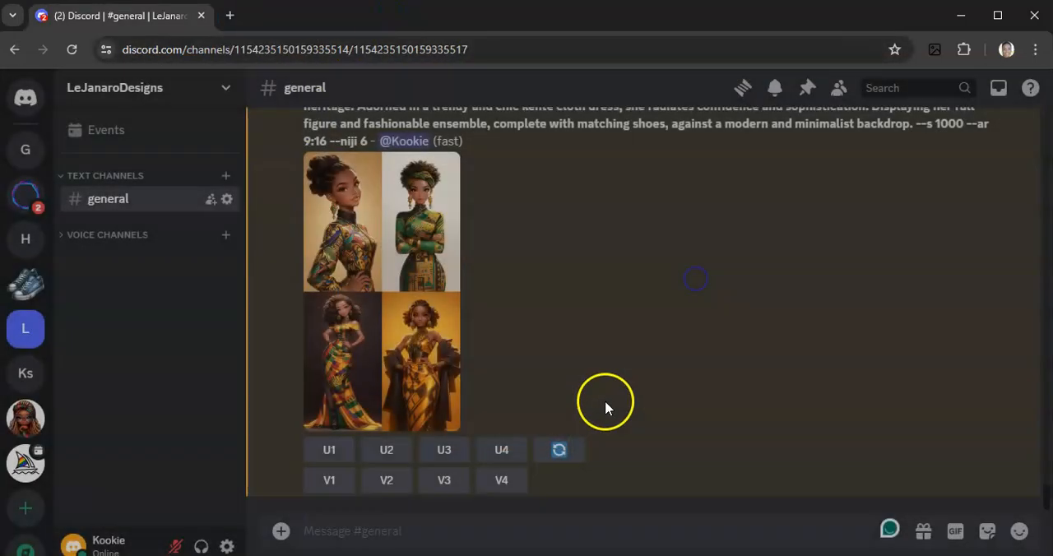
Switch to the Word prompts document, copy the South Asian woman prompt from "Create a striking" through "--ar 9:16", and return to Discord
left_click(605, 554)
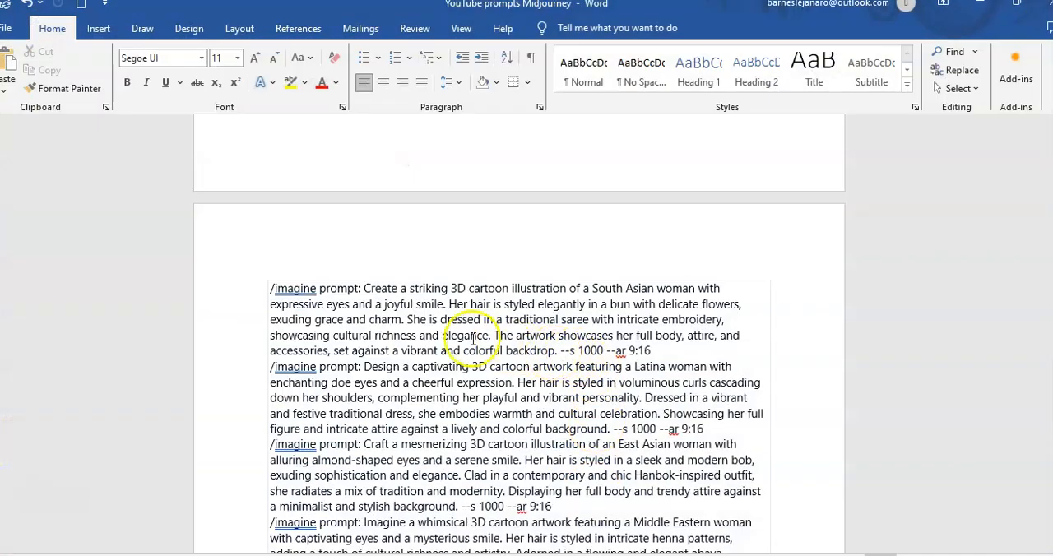
left_click_drag(363, 288, 671, 350)
key("ctrl+c")
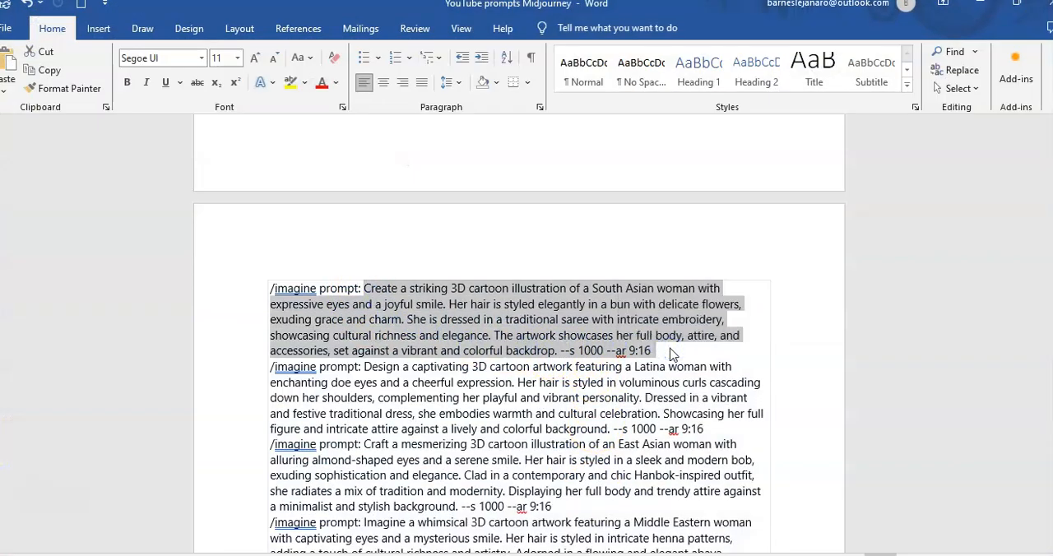
left_click(984, 15)
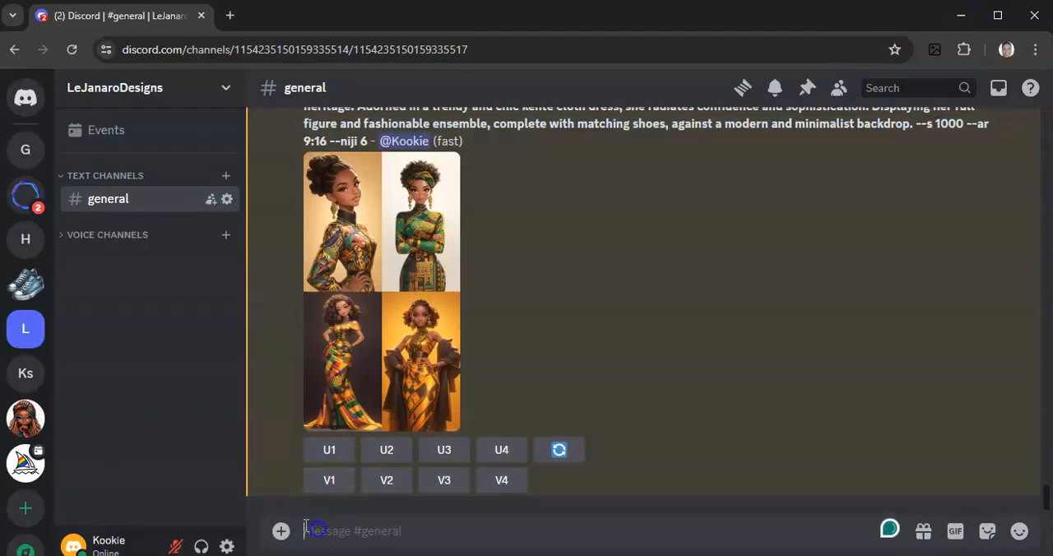
Send a Midjourney /imagine command in the general channel with the copied South Asian woman in a saree prompt
type("/im")
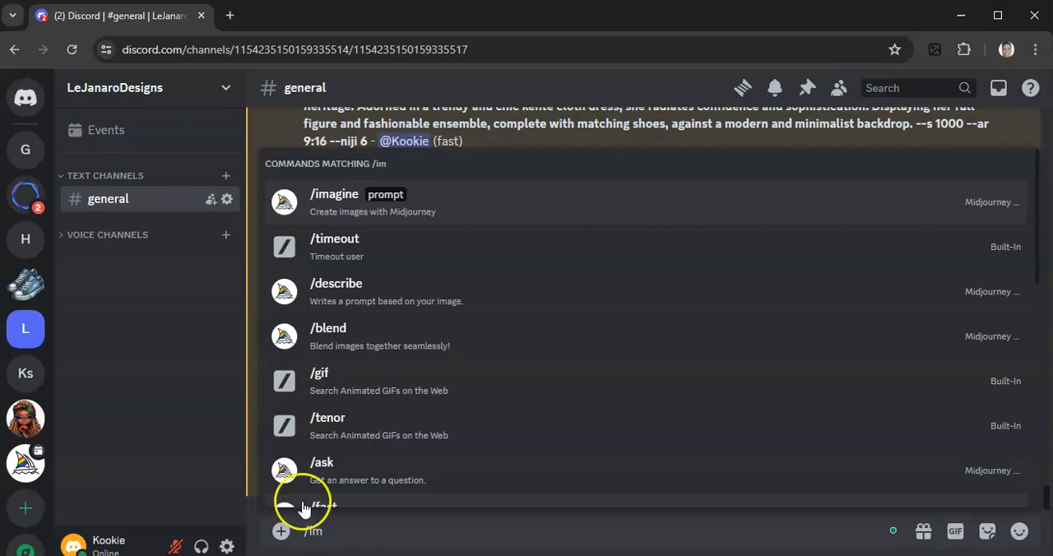
left_click(442, 214)
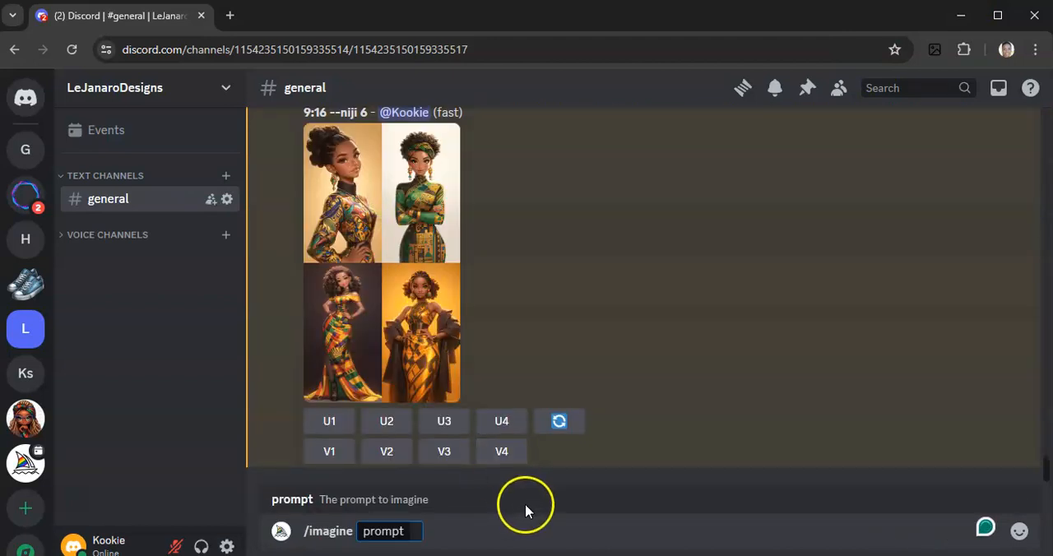
key("ctrl+v")
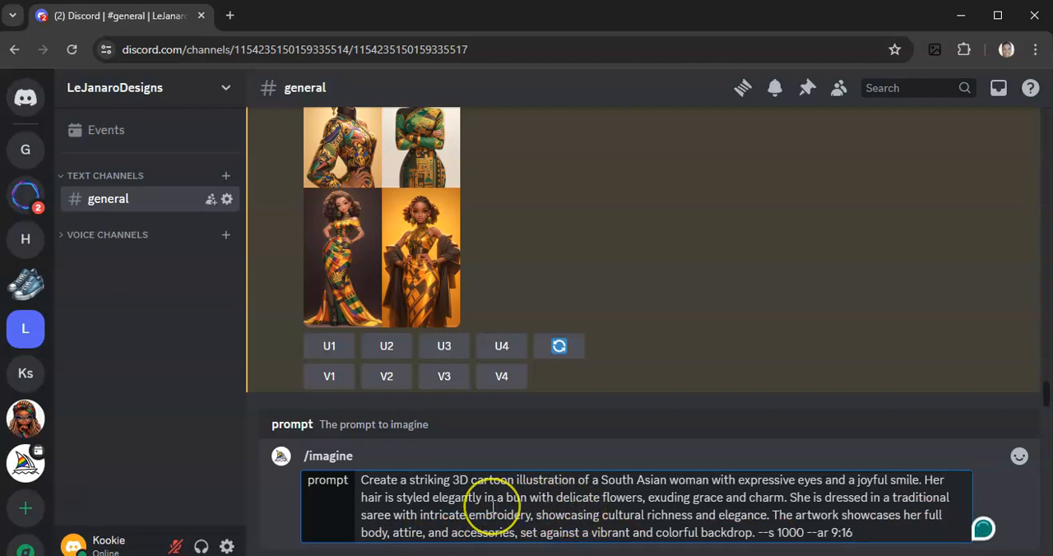
key("Return")
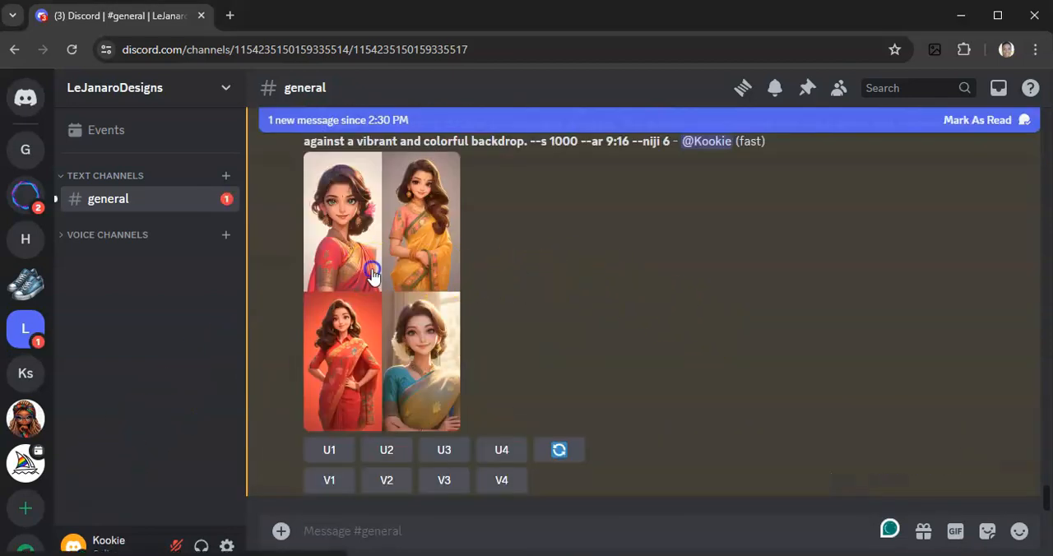
Open the new saree image grid full size in the browser, inspect its four illustrations, and close it to return to the channel
left_click(373, 276)
left_click(481, 493)
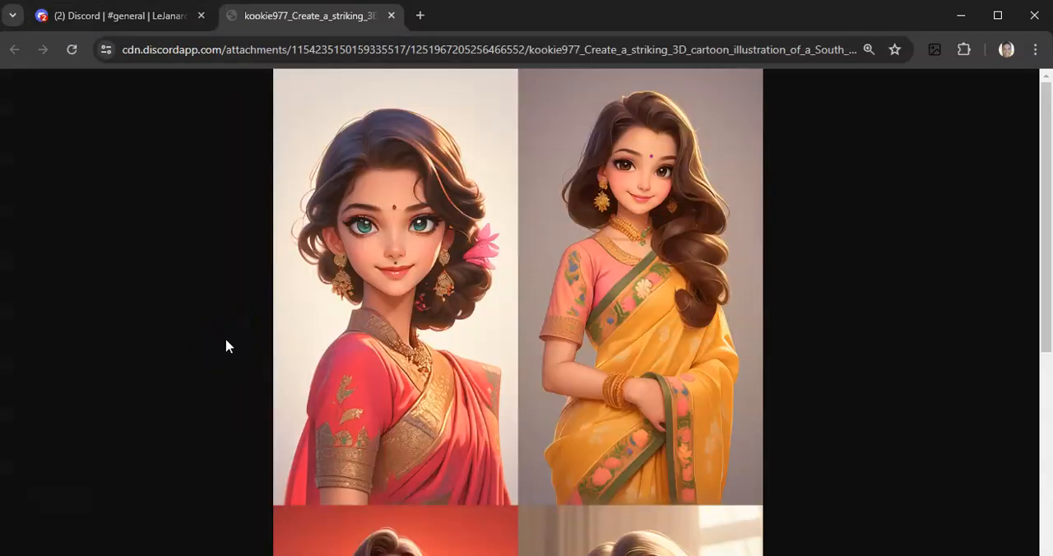
scroll(228, 345, "down", 2)
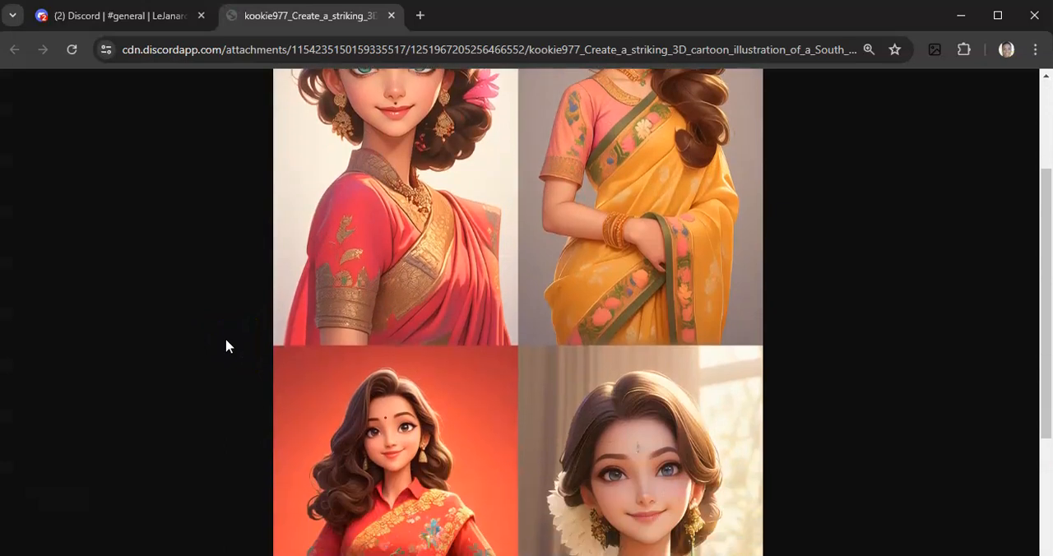
scroll(228, 345, "down", 1)
scroll(228, 345, "down", 2)
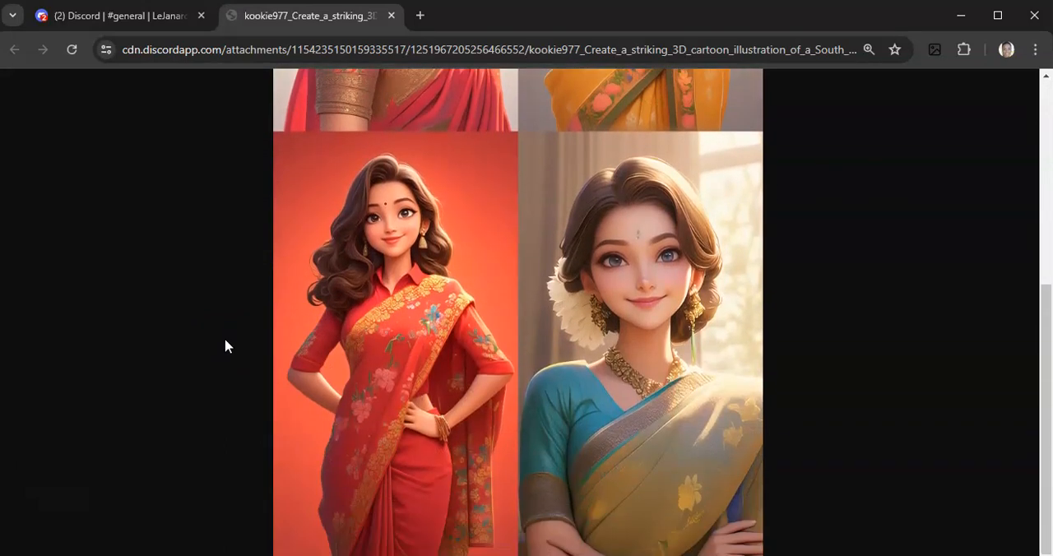
scroll(227, 346, "up", 4)
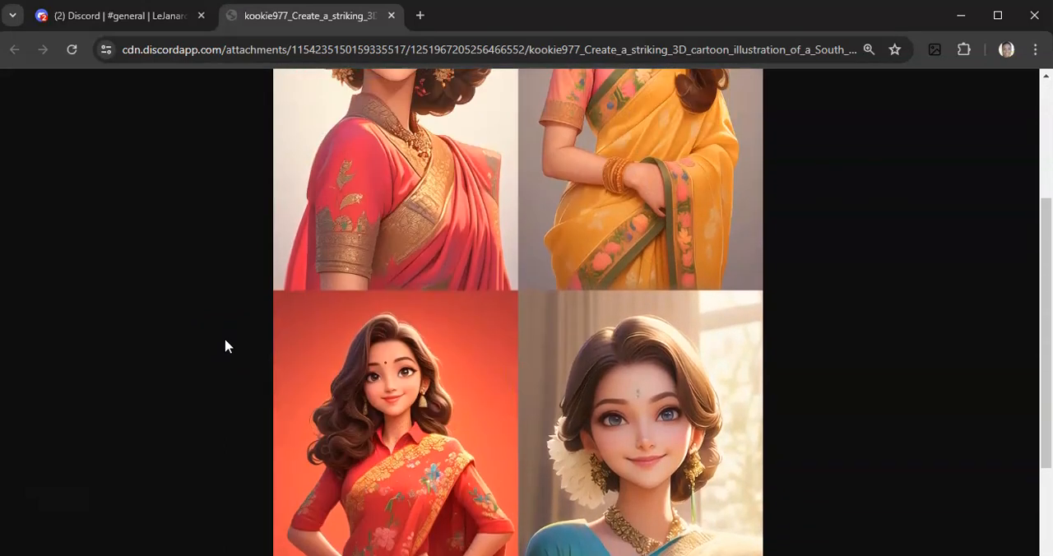
scroll(228, 345, "up", 1)
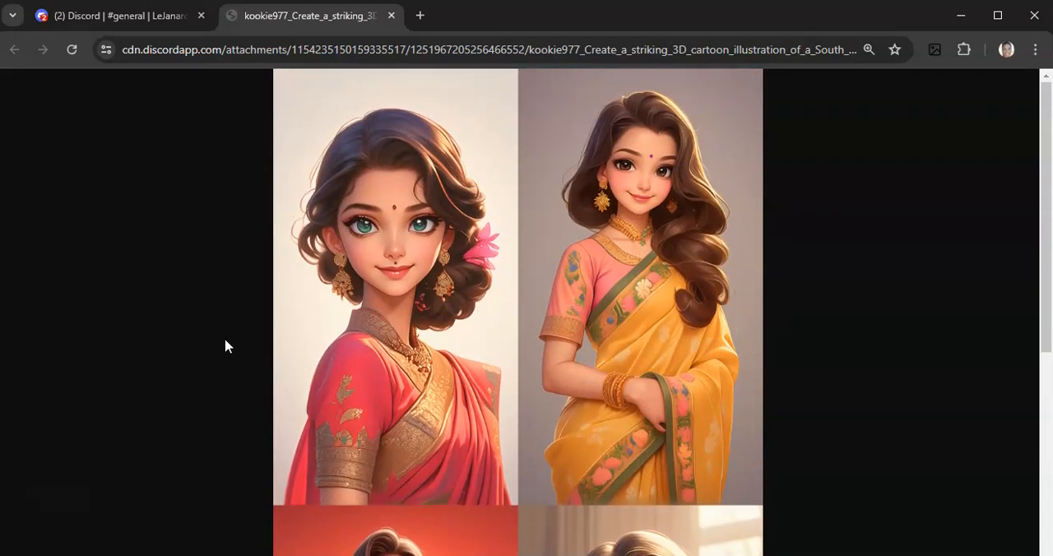
scroll(228, 345, "down", 5)
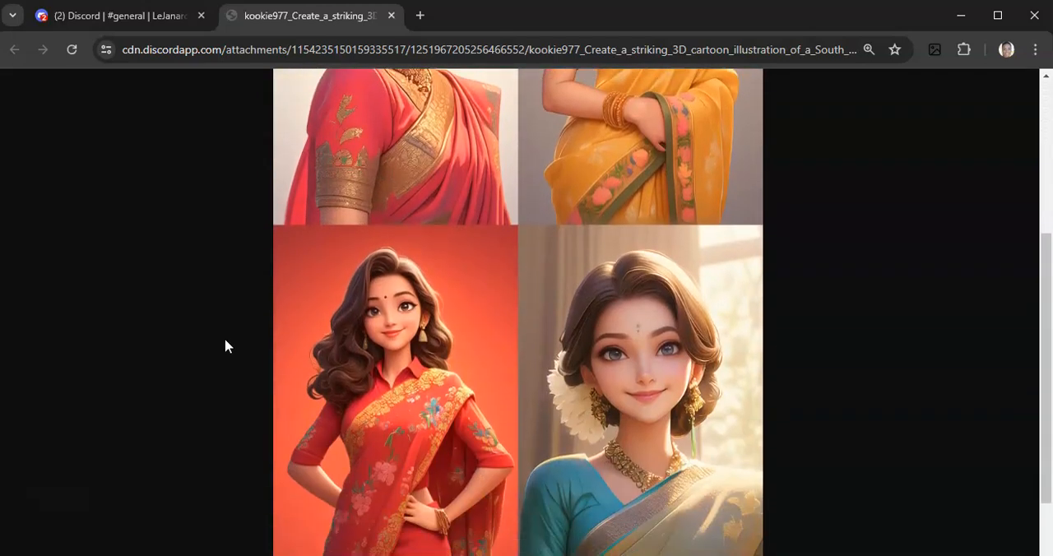
scroll(228, 346, "up", 5)
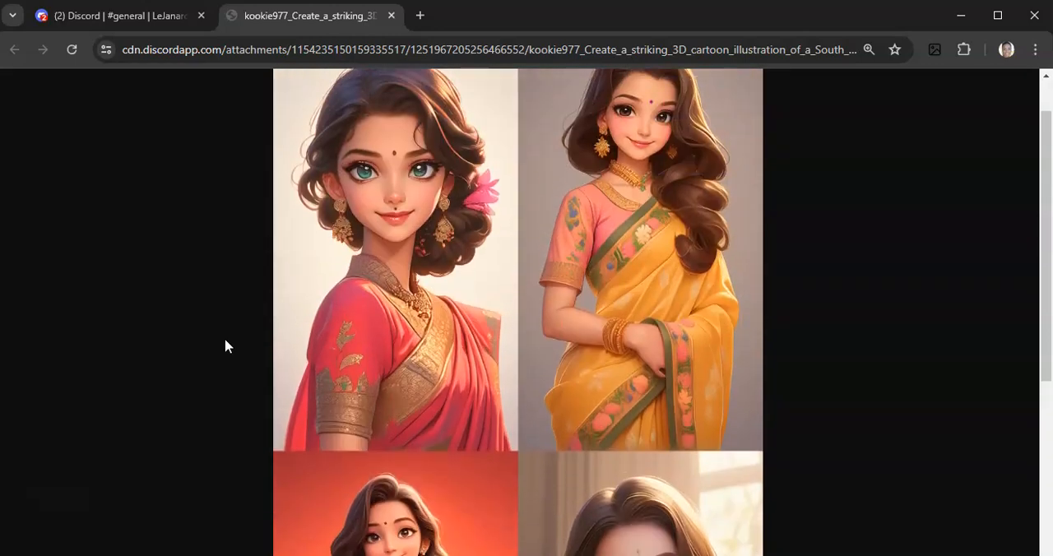
left_click(374, 294)
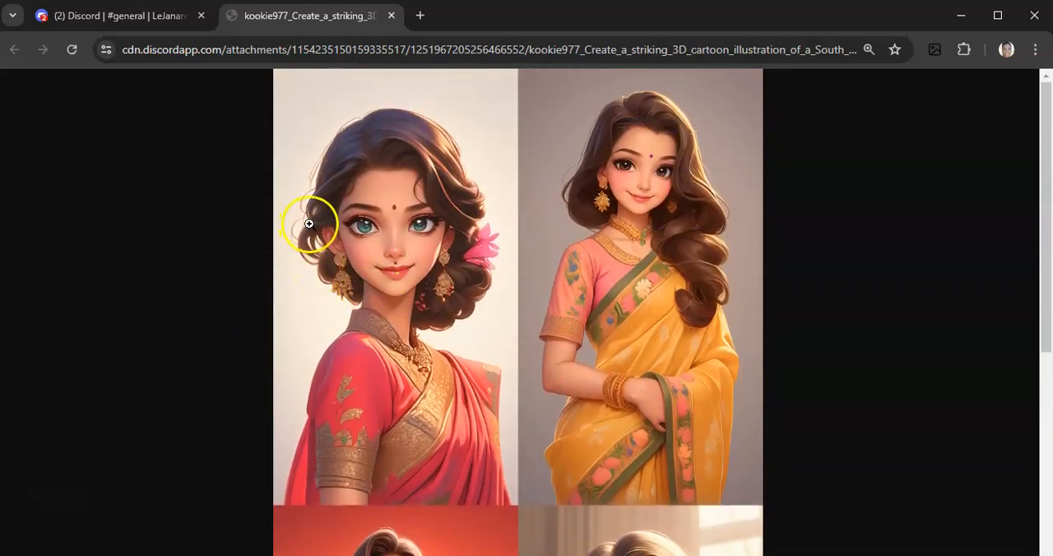
left_click(390, 15)
left_click(761, 361)
Switch to the Word prompts document and copy the Latina woman prompt from "Design a captivating" through "--s 1000 --ar 9:16"
left_click(515, 555)
scroll(465, 393, "down", 1)
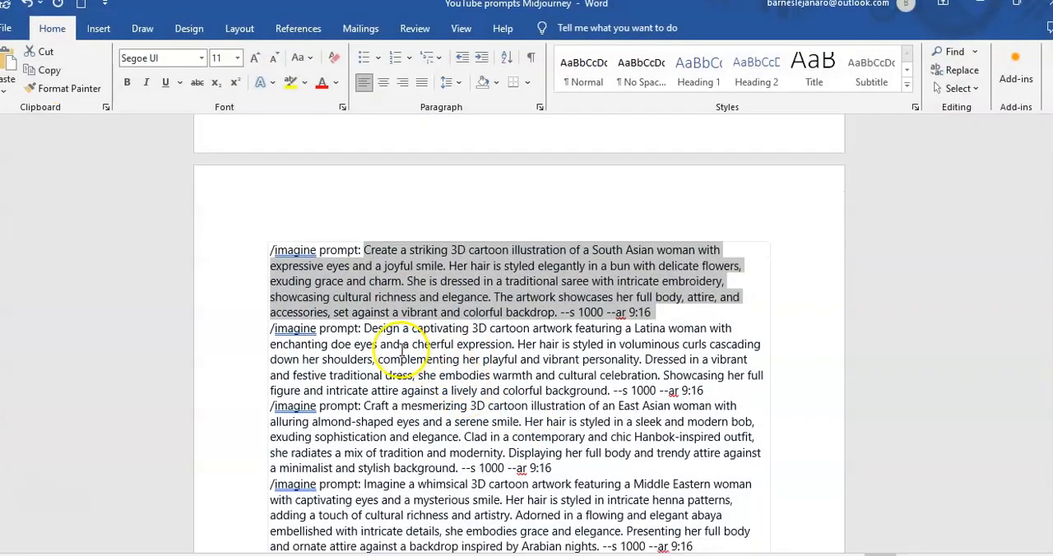
scroll(403, 349, "down", 2)
left_click_drag(363, 251, 681, 309)
key("ctrl+c")
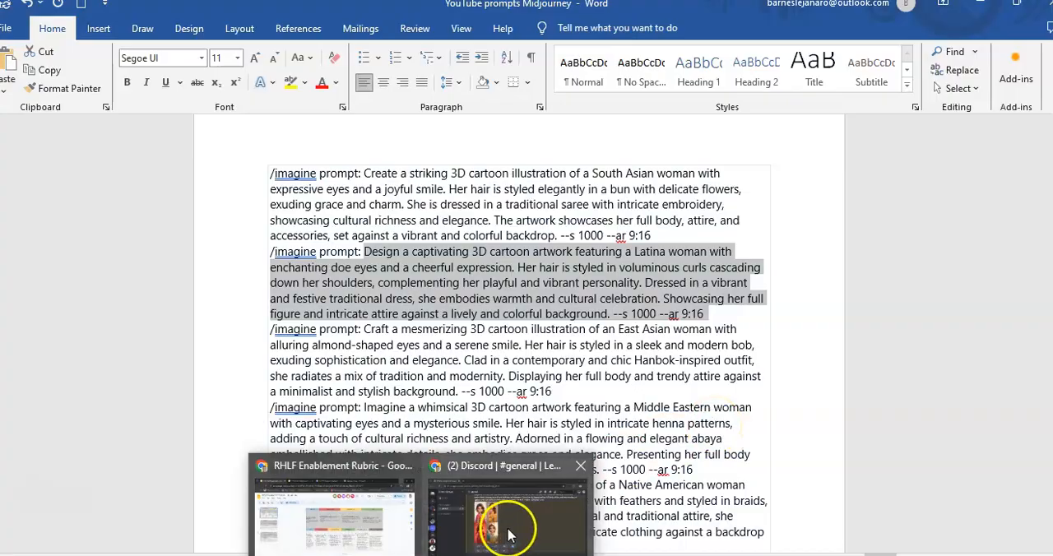
Switch to Discord and send a Midjourney /imagine command in the general channel with the copied Latina woman prompt
left_click(503, 521)
left_click(479, 533)
type("/ima")
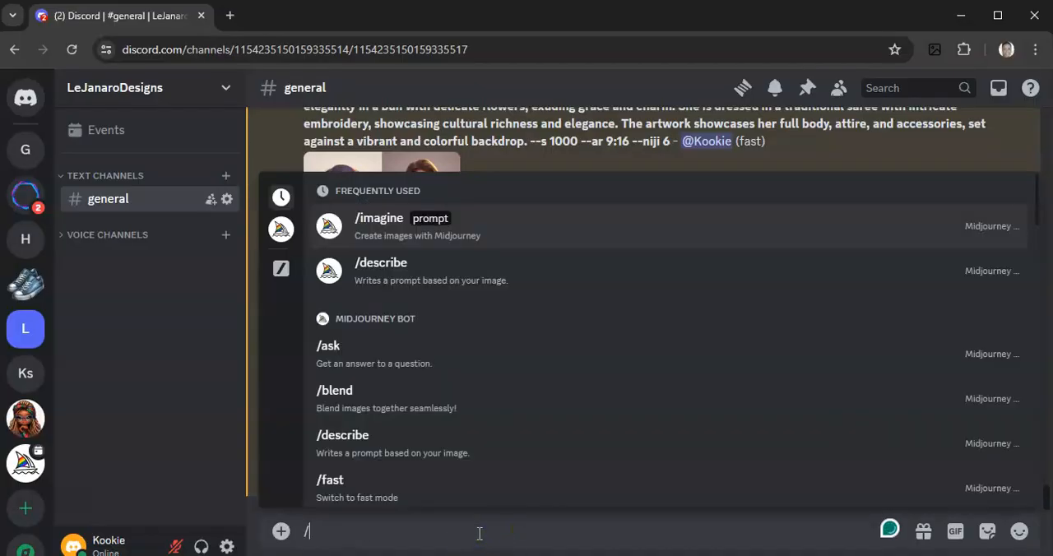
left_click(435, 207)
key("ctrl+v")
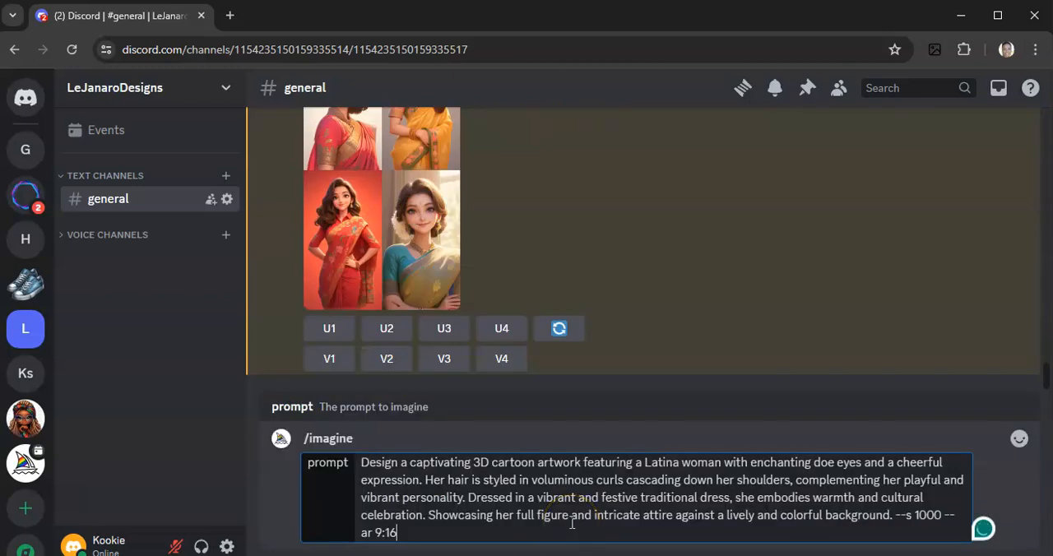
key("Return")
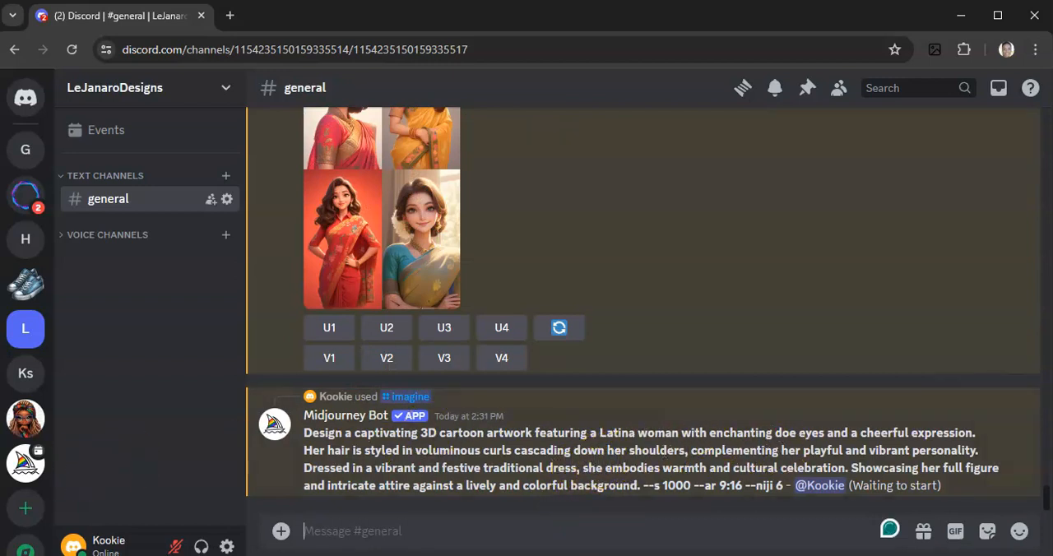
Open the Latina woman image grid full size in the browser, compare its four illustrations, and close it to return to the channel
left_click(368, 308)
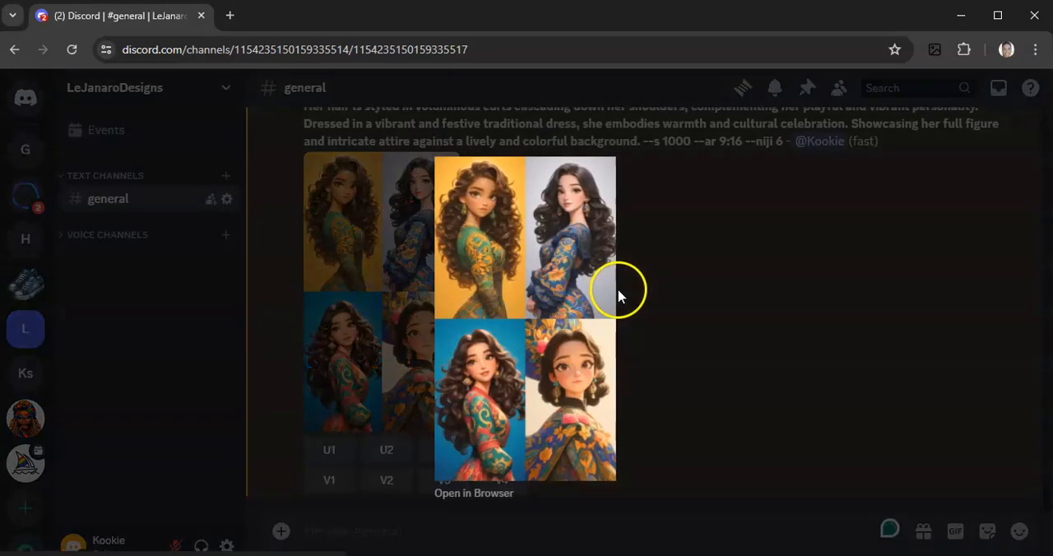
left_click(472, 493)
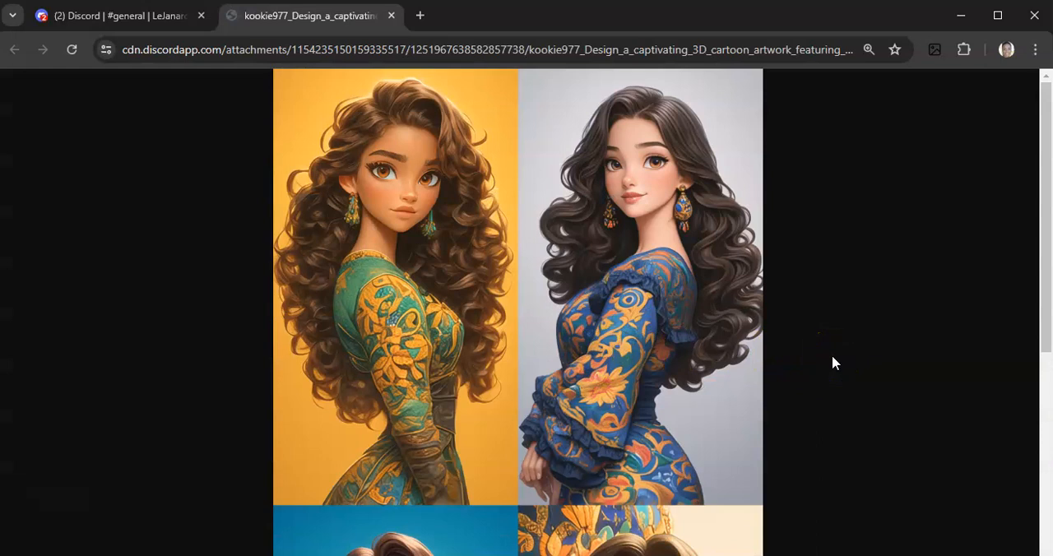
scroll(832, 363, "down", 1)
scroll(832, 362, "up", 1)
scroll(832, 362, "down", 3)
scroll(833, 362, "down", 2)
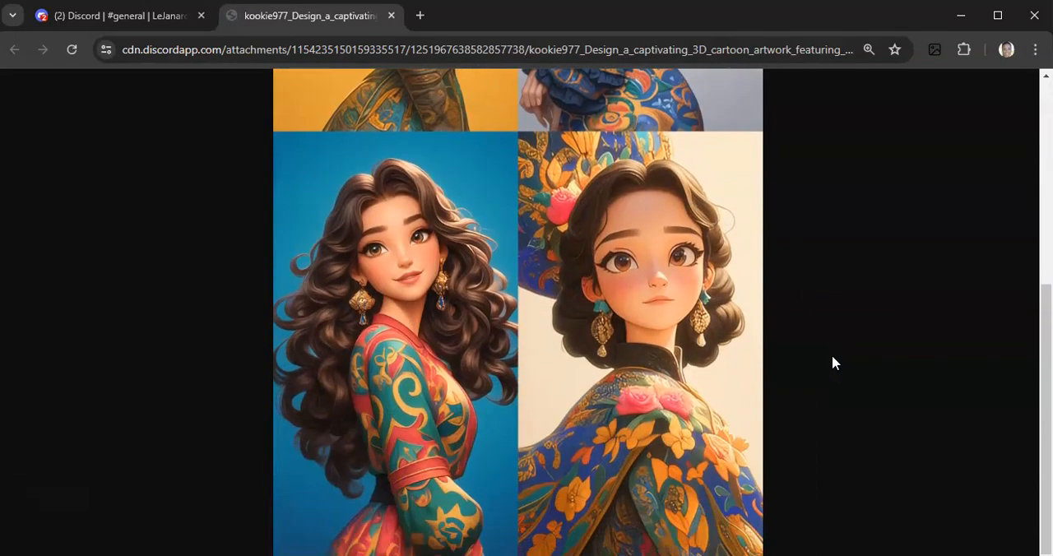
scroll(833, 362, "up", 4)
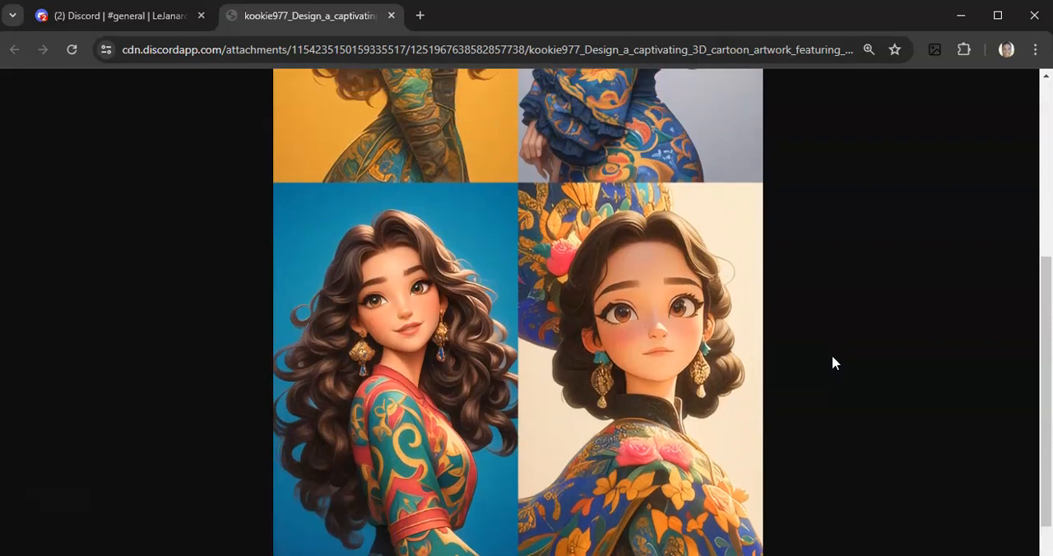
scroll(833, 363, "up", 1)
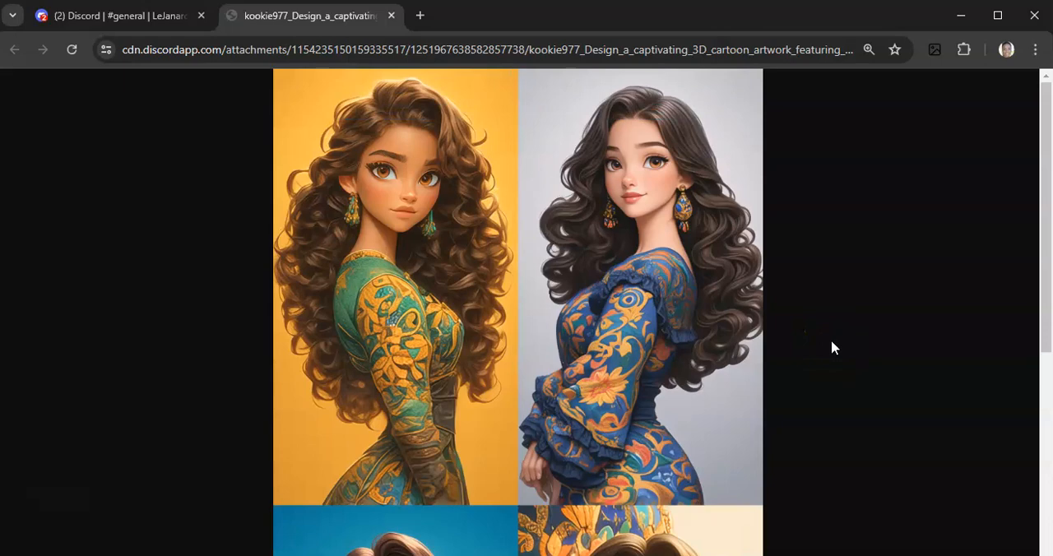
scroll(831, 342, "down", 5)
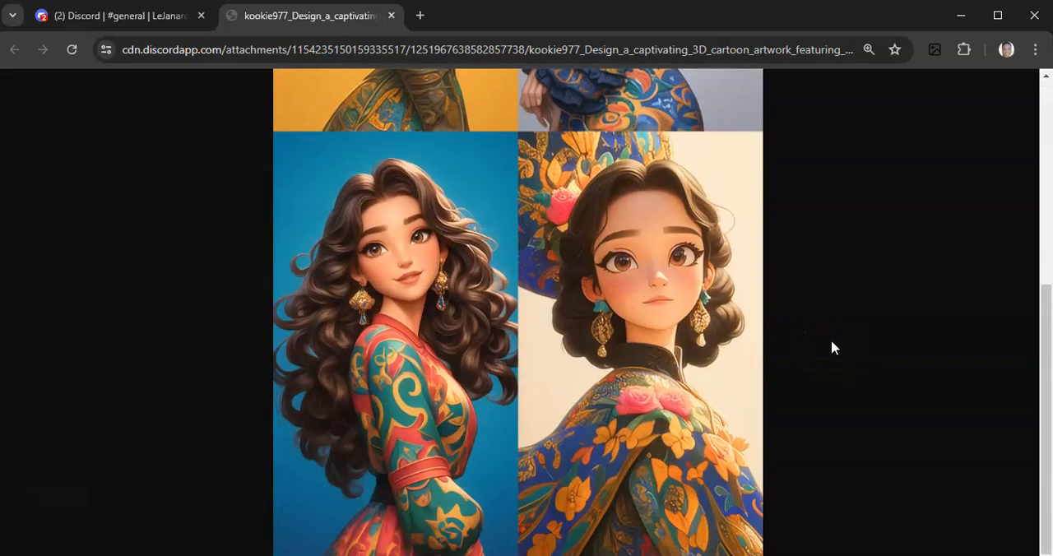
scroll(830, 341, "up", 5)
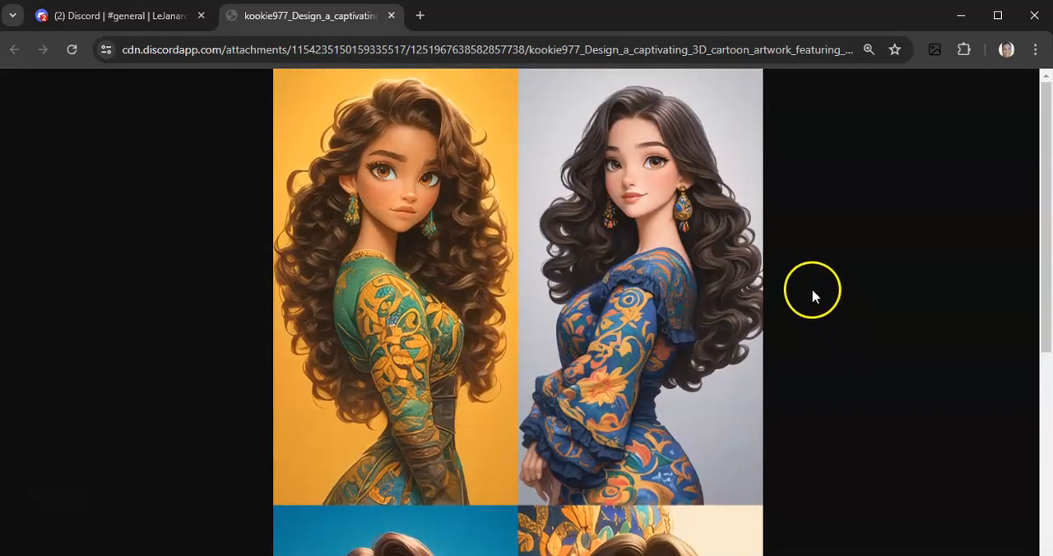
scroll(799, 325, "down", 5)
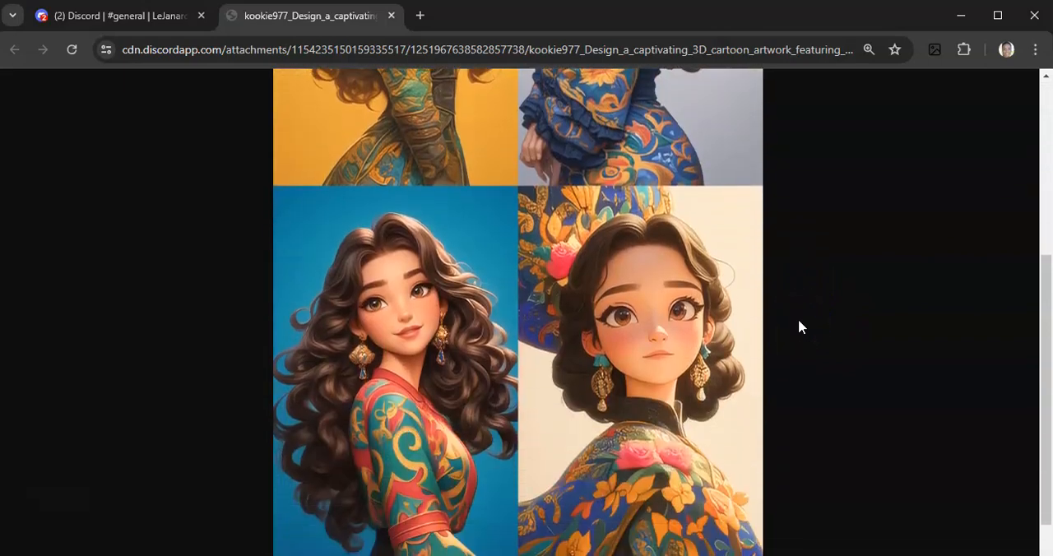
scroll(798, 325, "up", 5)
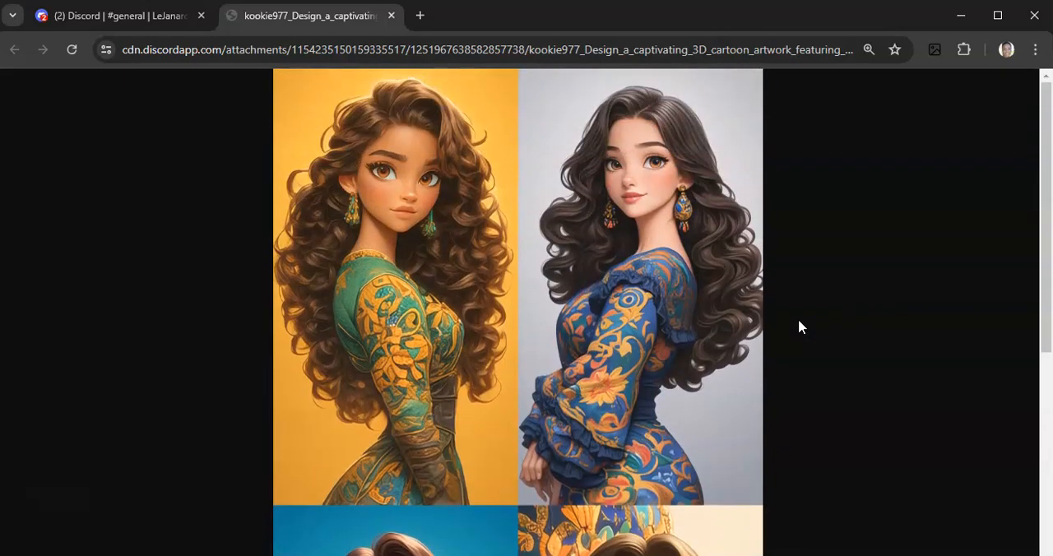
left_click(390, 16)
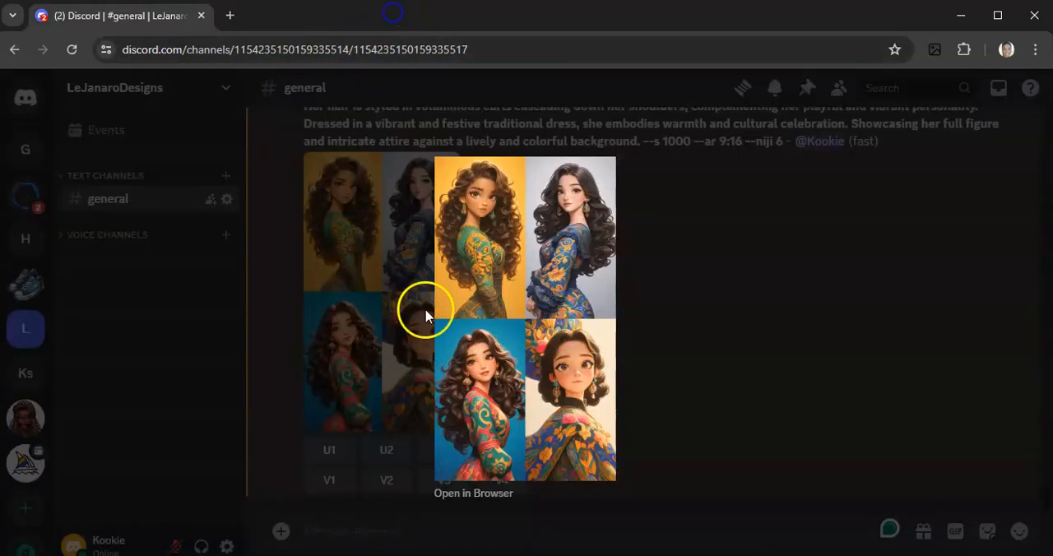
left_click(728, 374)
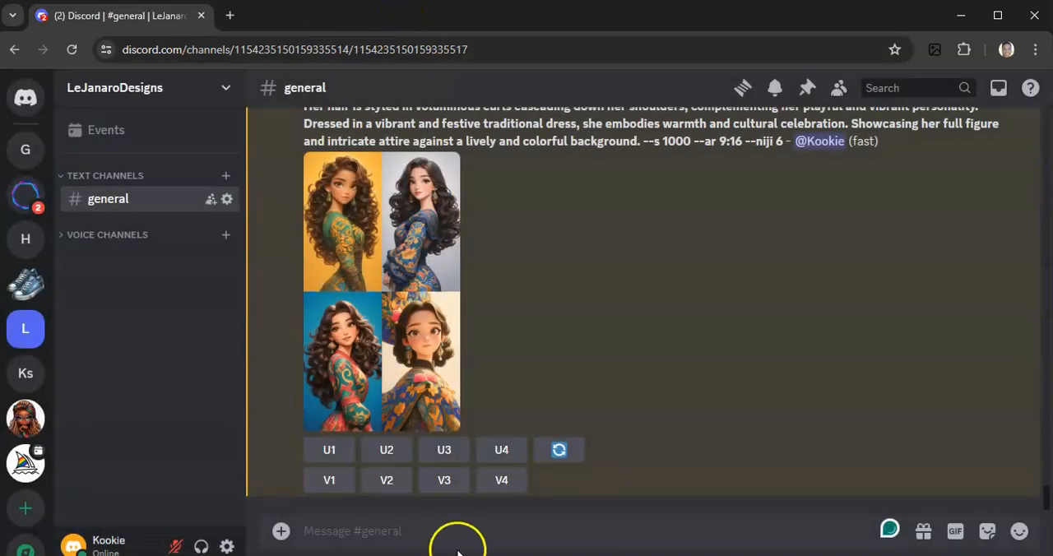
Send a Midjourney /imagine command in the general channel with the copied "Craft a vibrant 3D cartoon illustration of a Black woman" prompt, ending in "--s 1000 --ar 9:16"
left_click(450, 540)
type("/ima")
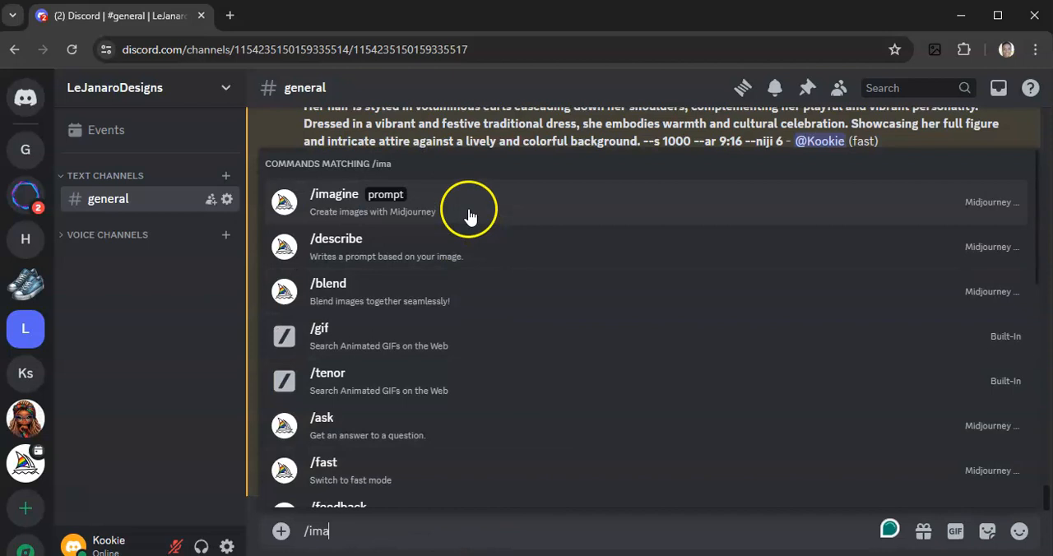
left_click(470, 211)
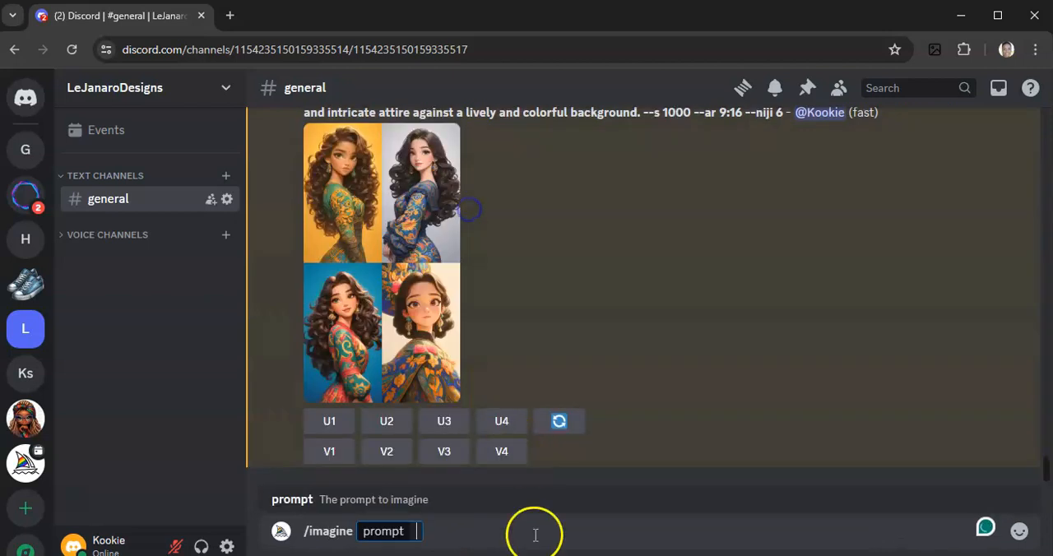
type("Craft a vibrant 3D cartoon illustration of a Black woman with enchanting almond-shaped eyes and a radiant smile. Her hair, styled in elegant twists and accessorized with bold headwraps, exudes charm and individuality. Dressed in a contemporary and artistic Afrocentric outfit, she showcases a blend of modern fashion and cultural roots. Featuring her full body and stylish attire, including statement jewelry and stylish shoes, against a dynamic and colorful background. --s 1000 --ar 9:16")
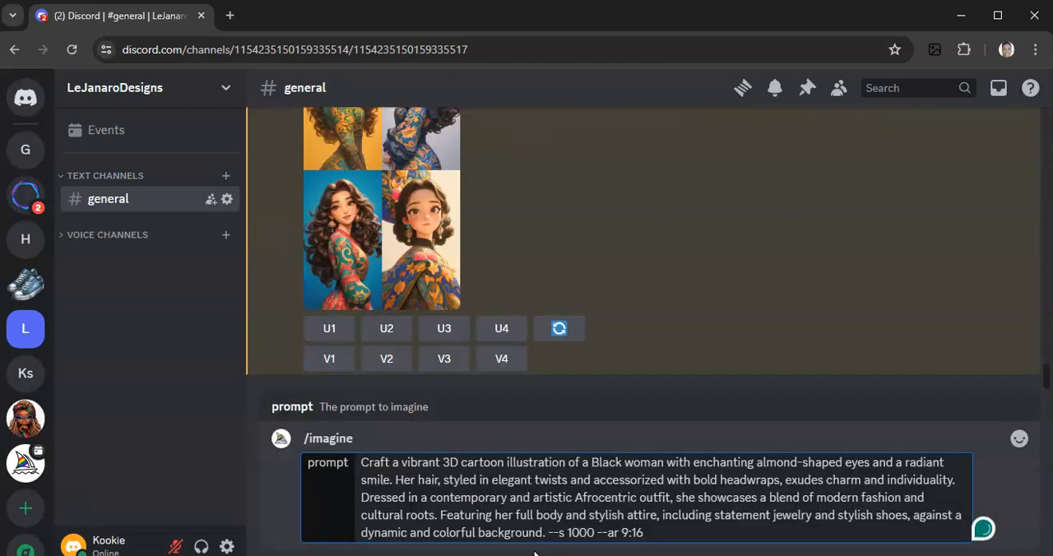
key("Return")
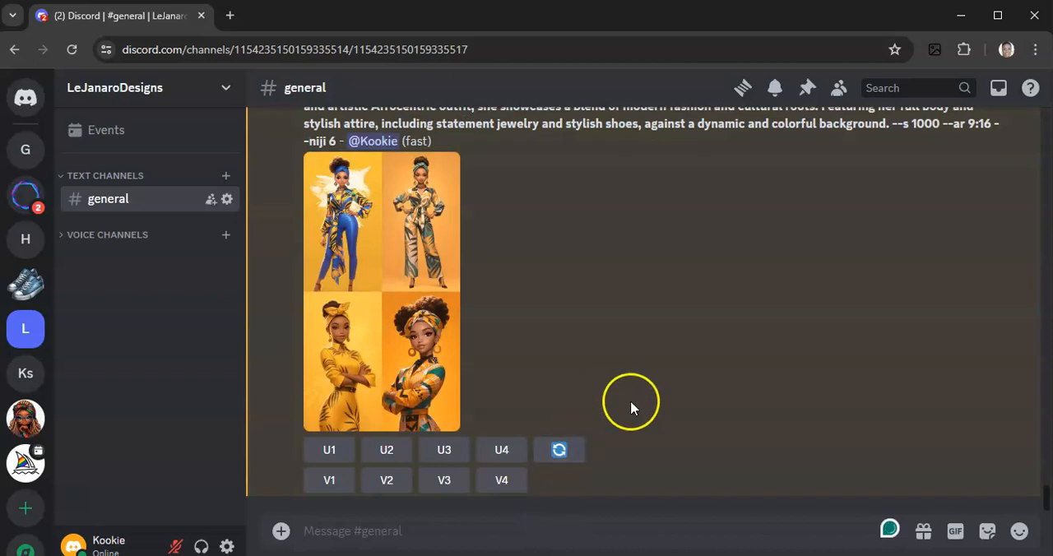
Open the new Black woman image grid full size in the browser, compare its four illustrations, and close it to return to the channel
left_click(382, 284)
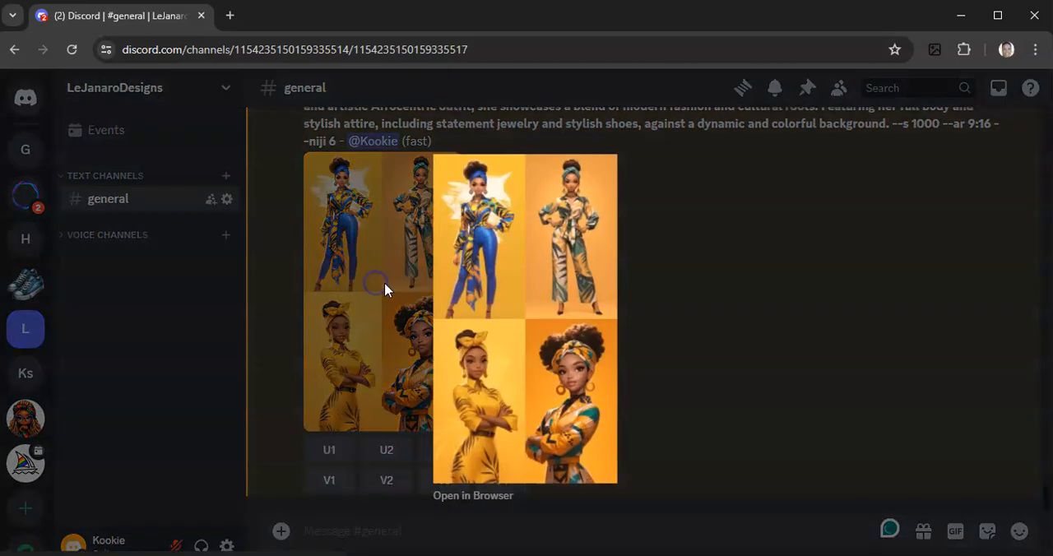
left_click(476, 493)
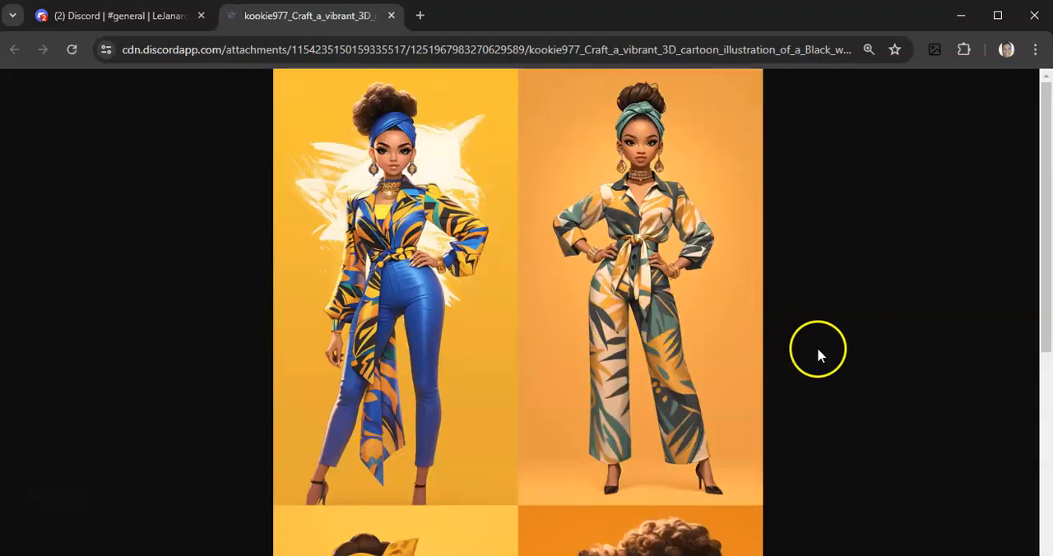
scroll(857, 379, "down", 2)
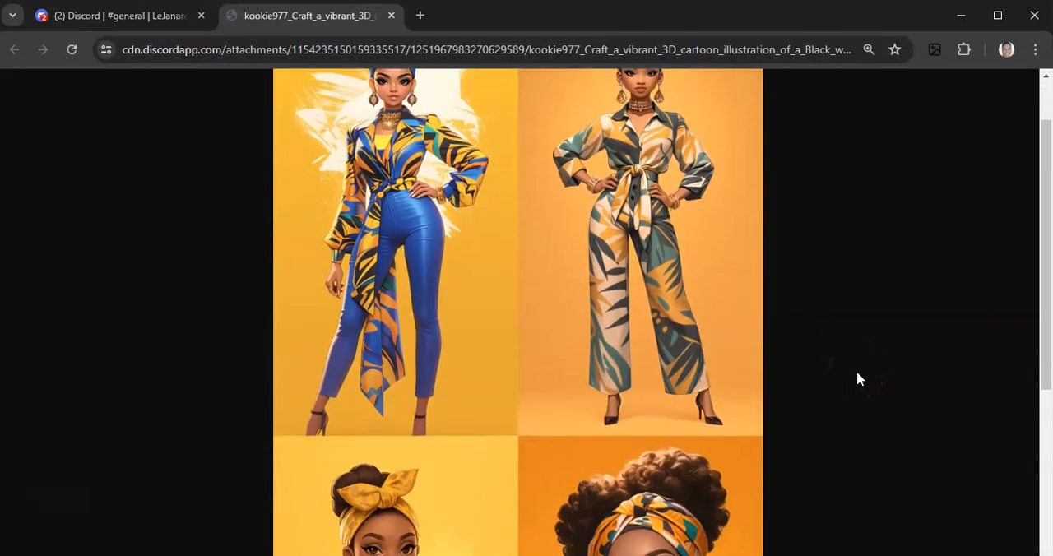
scroll(856, 378, "up", 1)
scroll(857, 379, "up", 1)
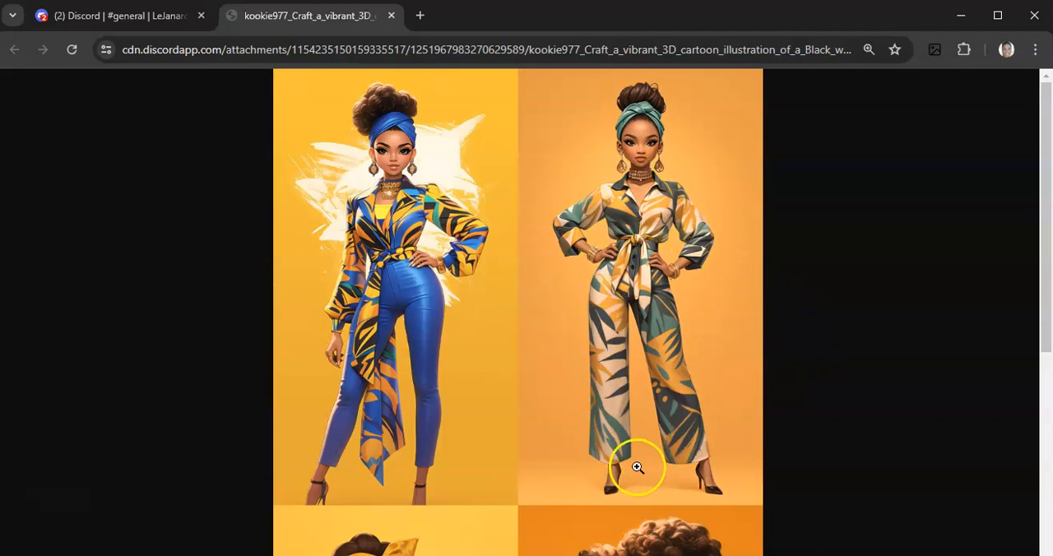
scroll(773, 415, "down", 5)
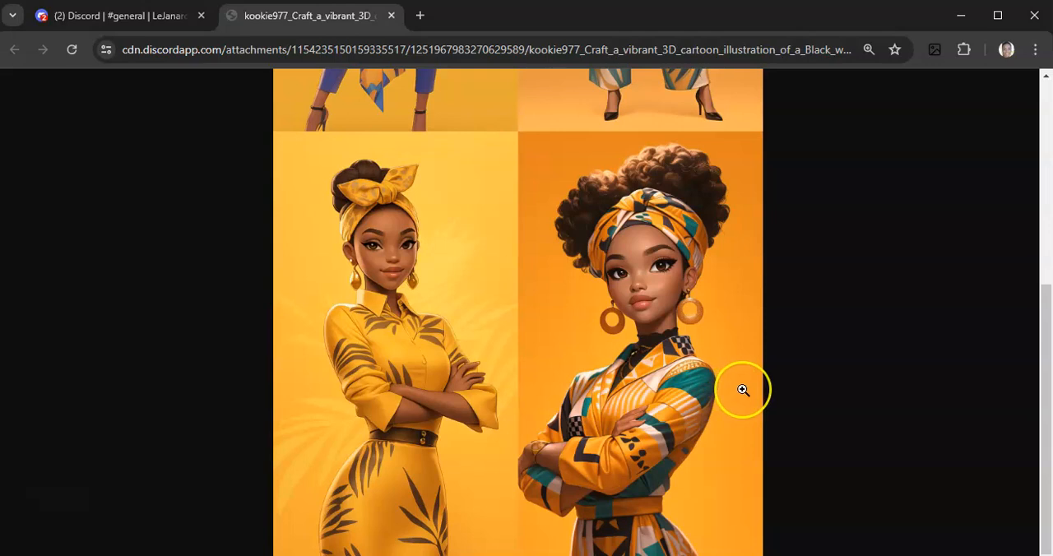
scroll(743, 390, "up", 1)
scroll(743, 389, "up", 4)
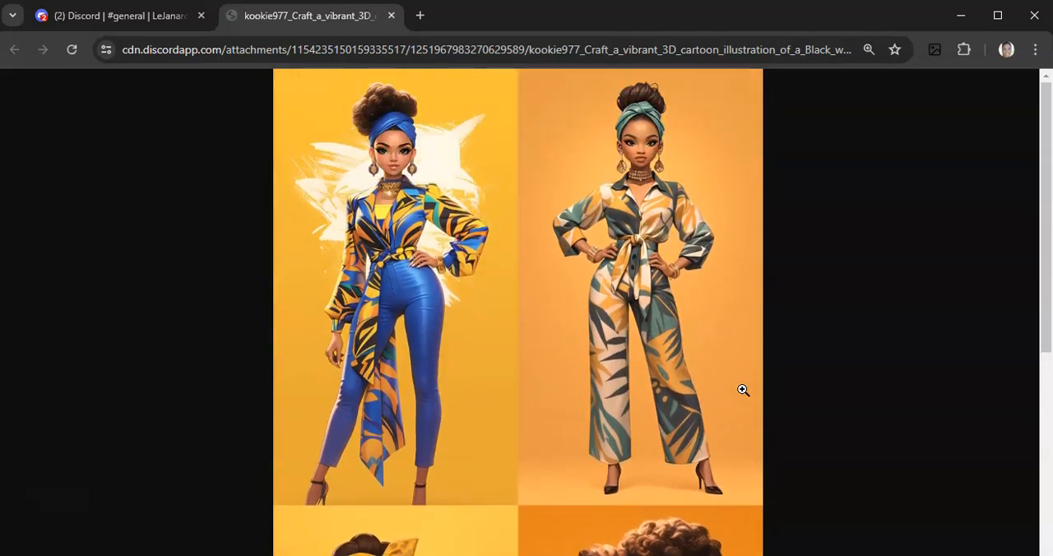
scroll(742, 390, "down", 4)
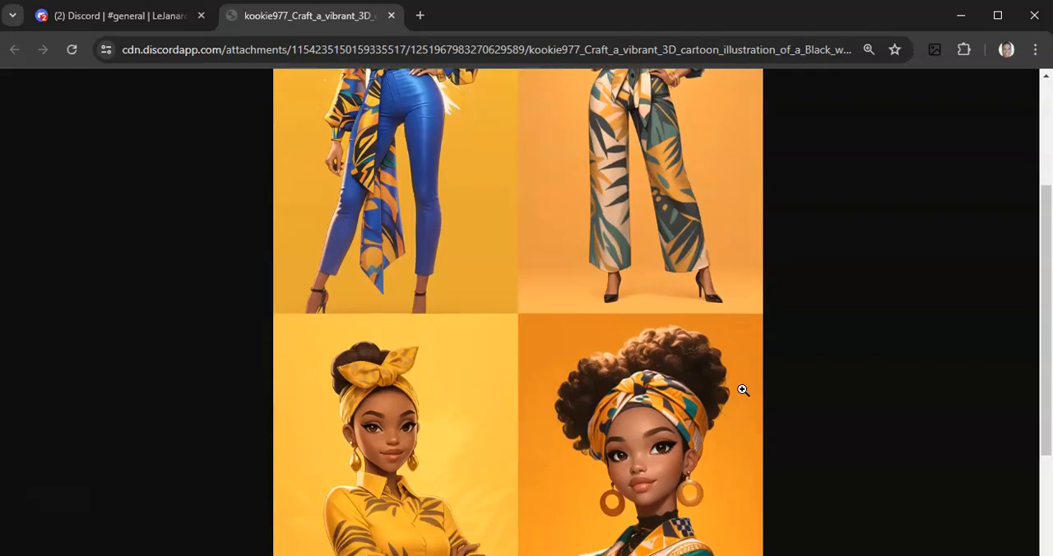
left_click(390, 17)
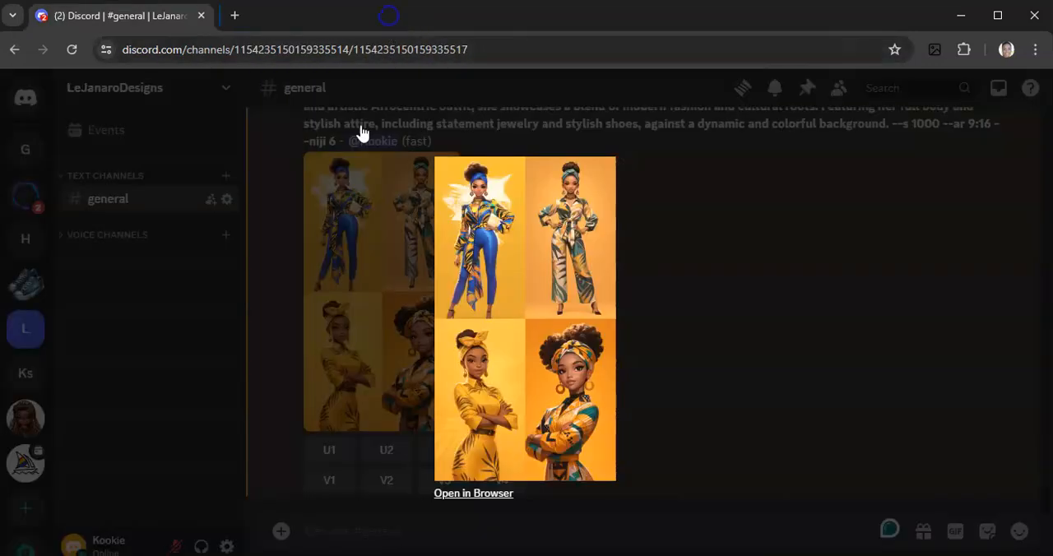
left_click(674, 305)
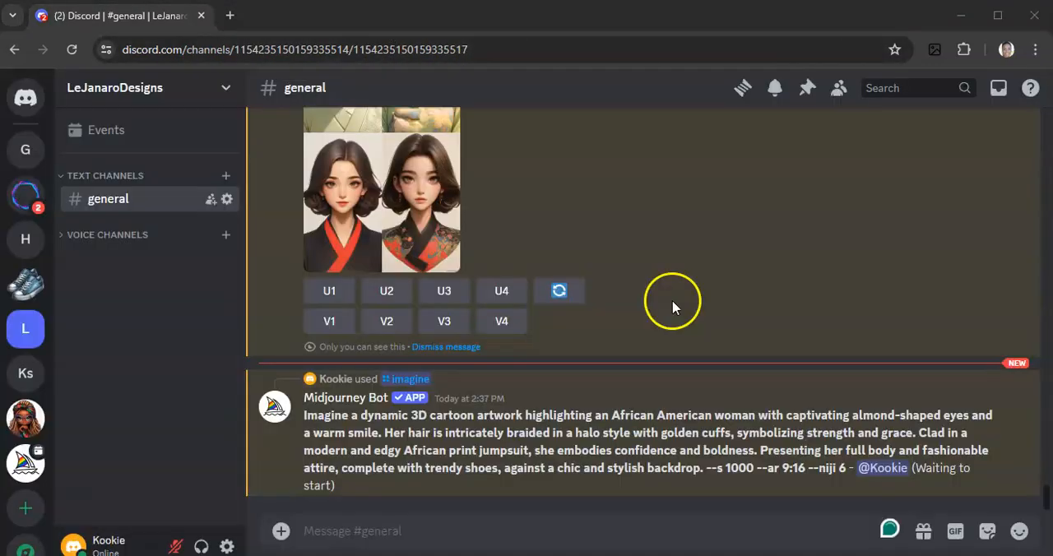
Open the "Craft a mesmerizing 3D cartoon" grid above the African American prompt full size, inspect its four portraits, and close it to return to the channel
scroll(674, 305, "up", 2)
left_click(372, 258)
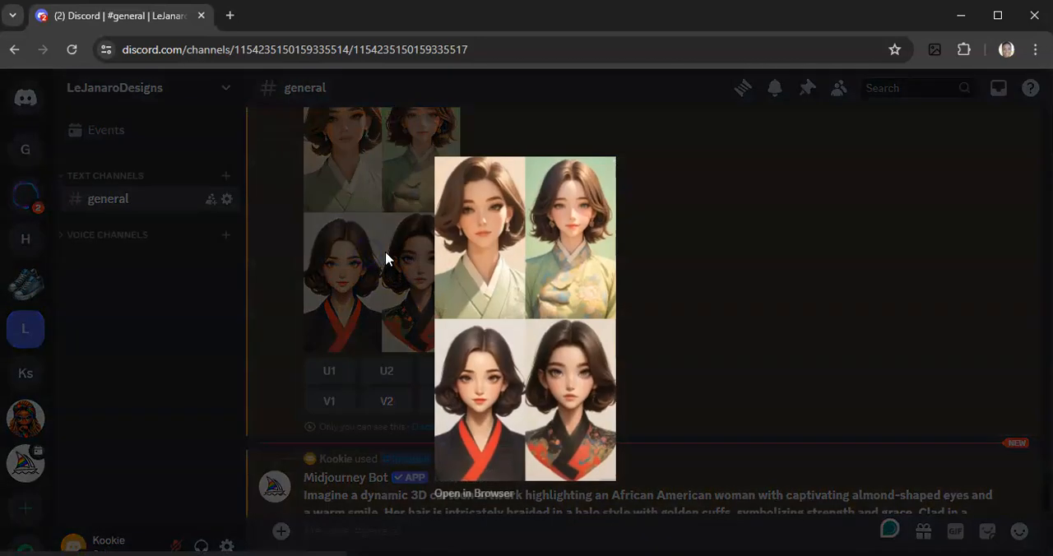
left_click(465, 494)
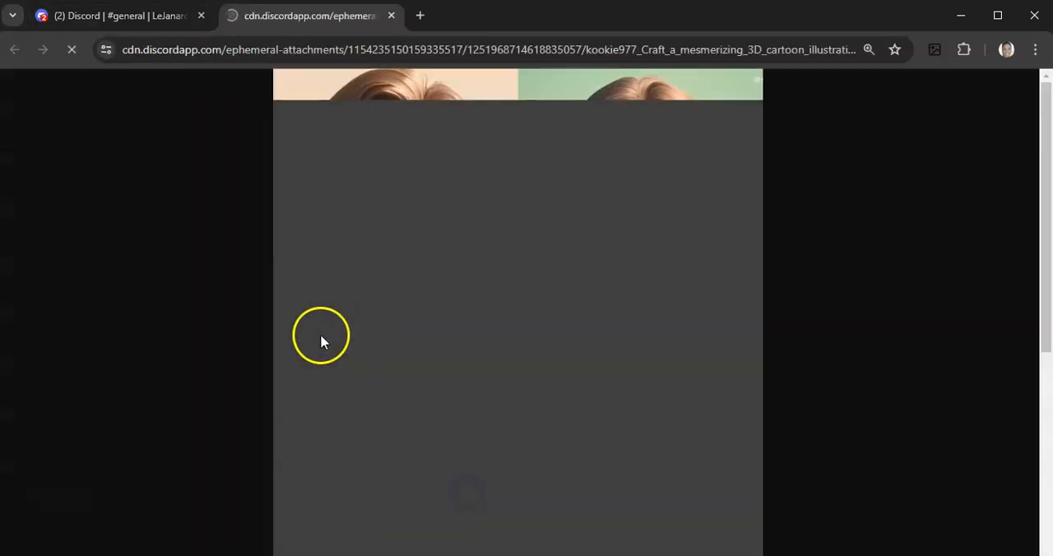
left_click(223, 315)
scroll(223, 312, "down", 1)
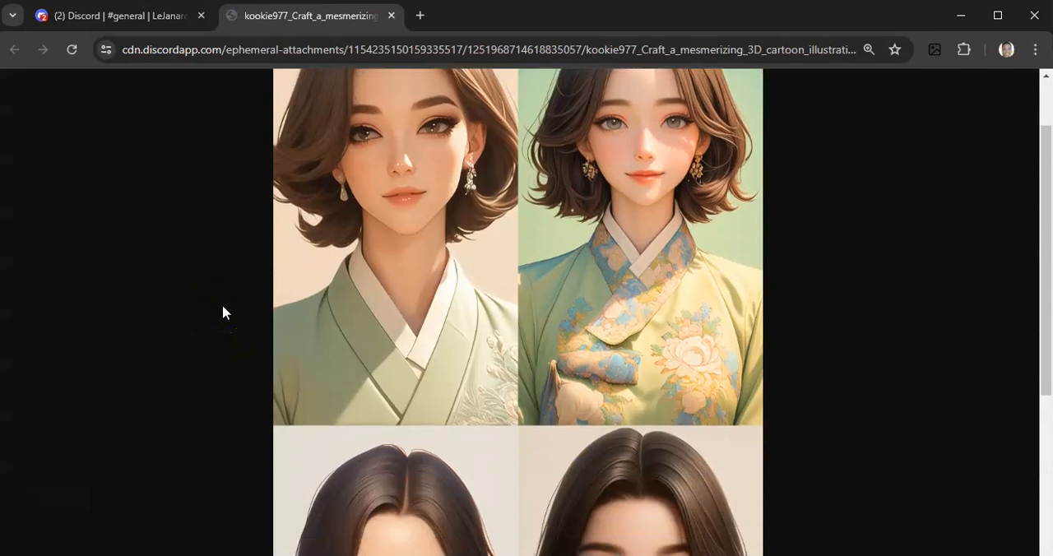
scroll(223, 312, "down", 3)
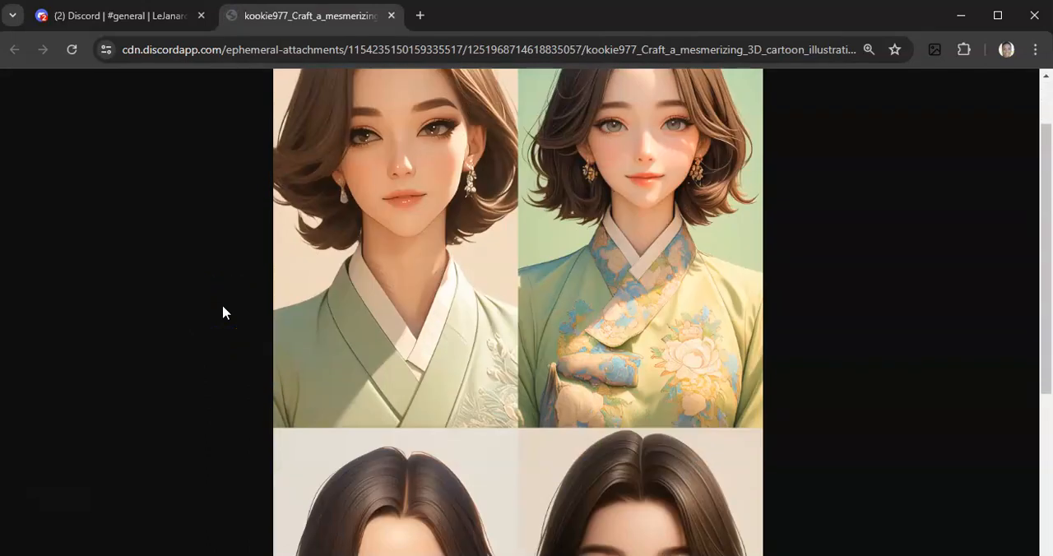
scroll(222, 312, "down", 1)
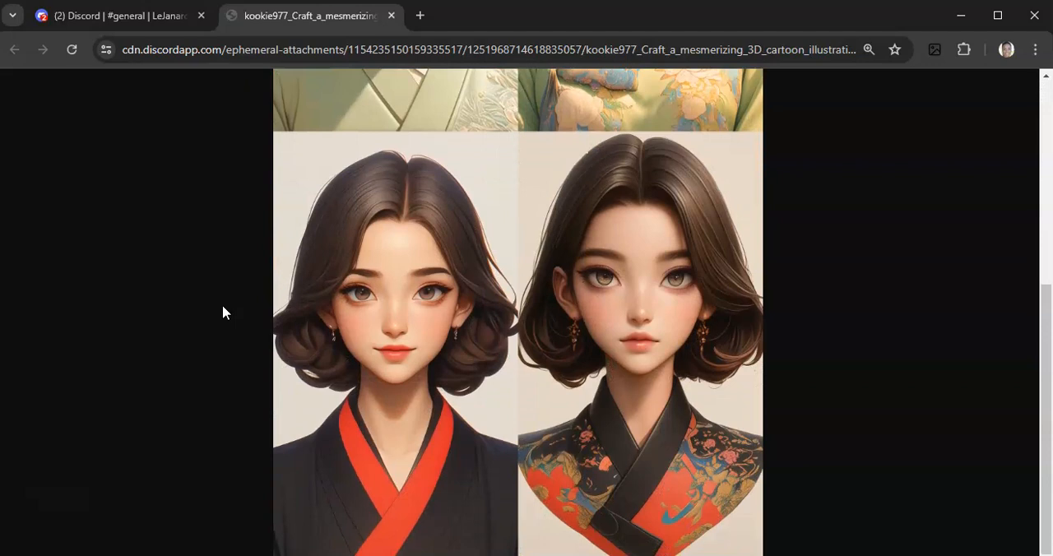
scroll(223, 312, "up", 3)
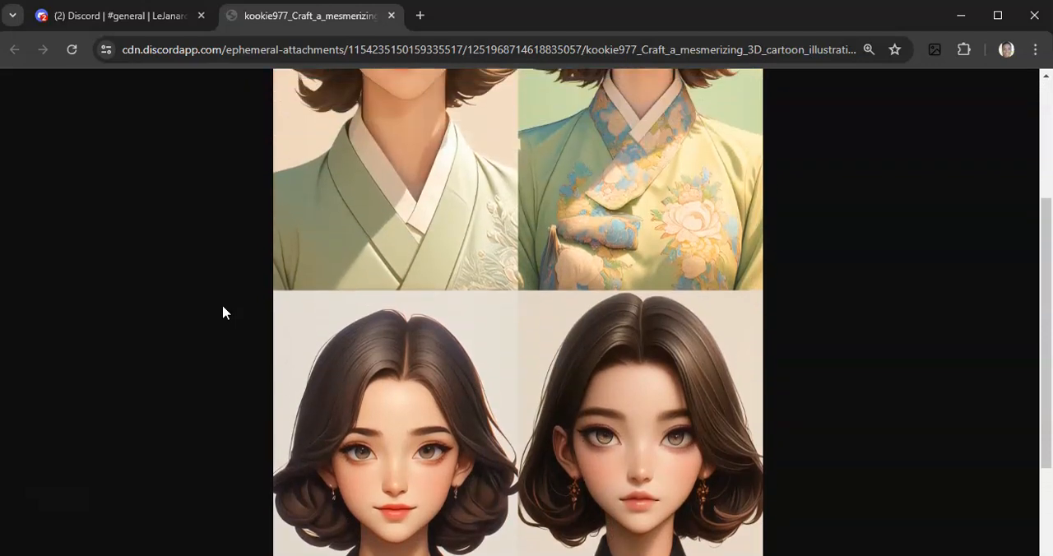
scroll(222, 313, "up", 1)
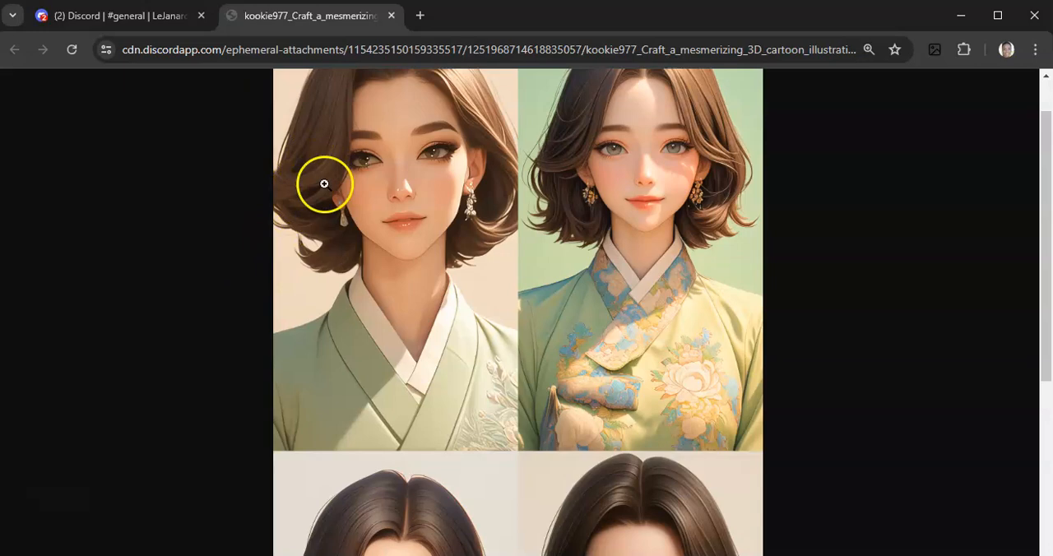
scroll(337, 230, "down", 4)
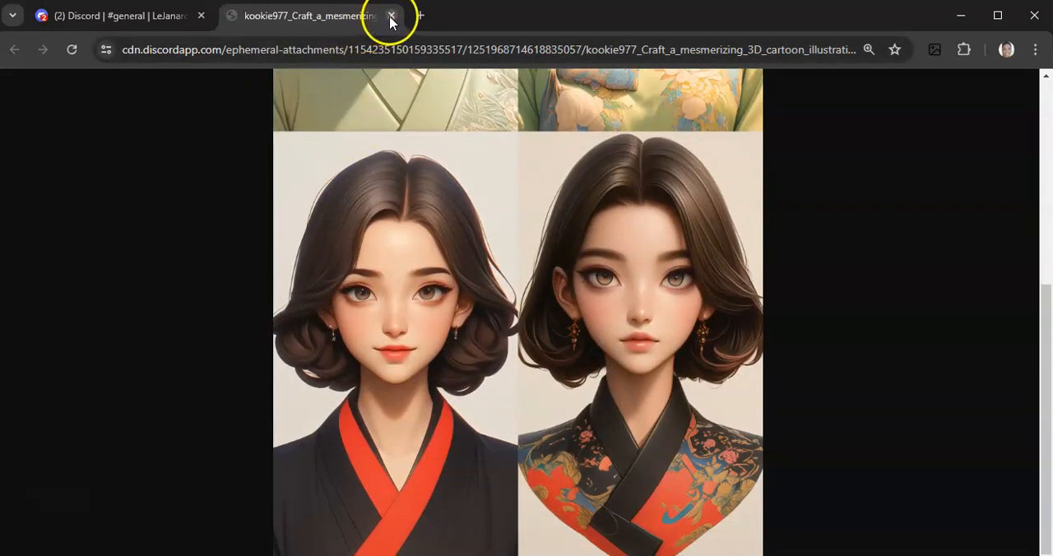
left_click(391, 15)
left_click(696, 298)
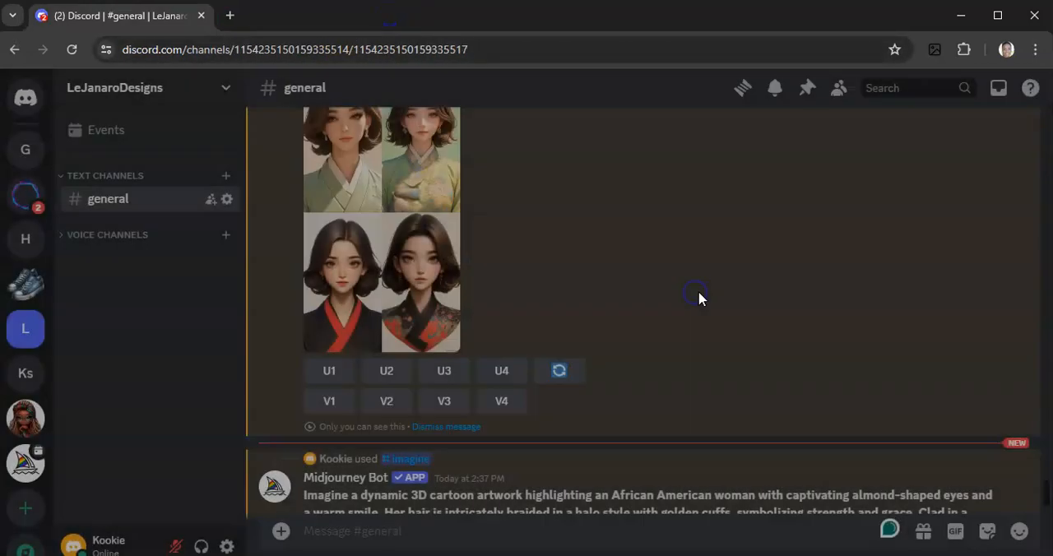
Open the African American woman image grid full size in the browser, examine its four illustrations, and close it to return to the channel
scroll(699, 299, "down", 3)
scroll(712, 342, "down", 2)
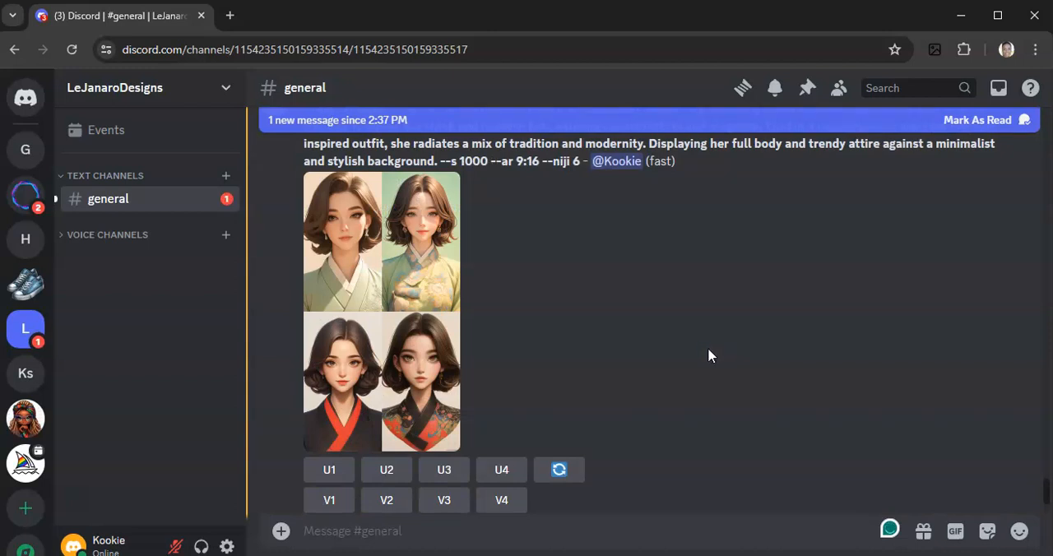
scroll(708, 348, "down", 6)
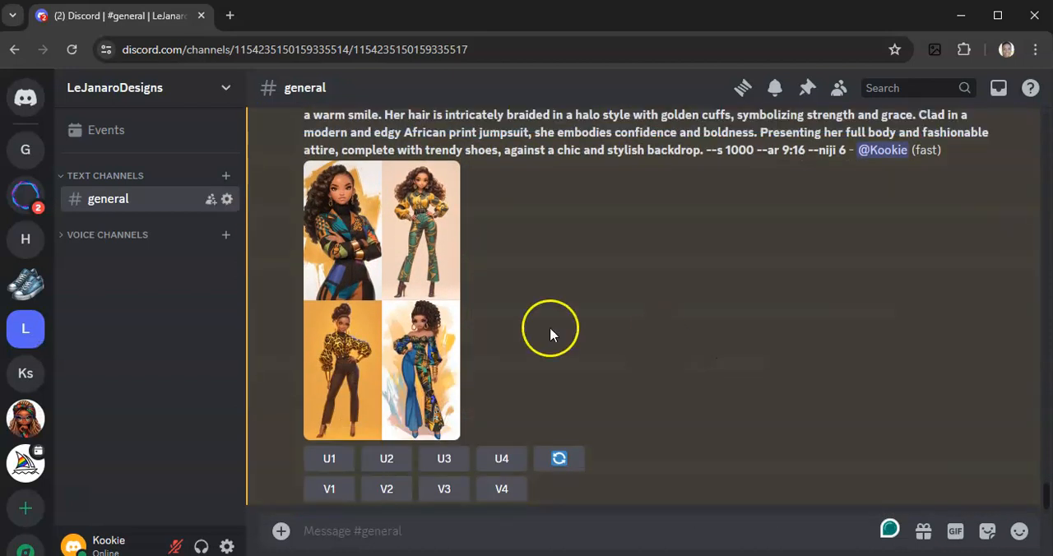
left_click(379, 287)
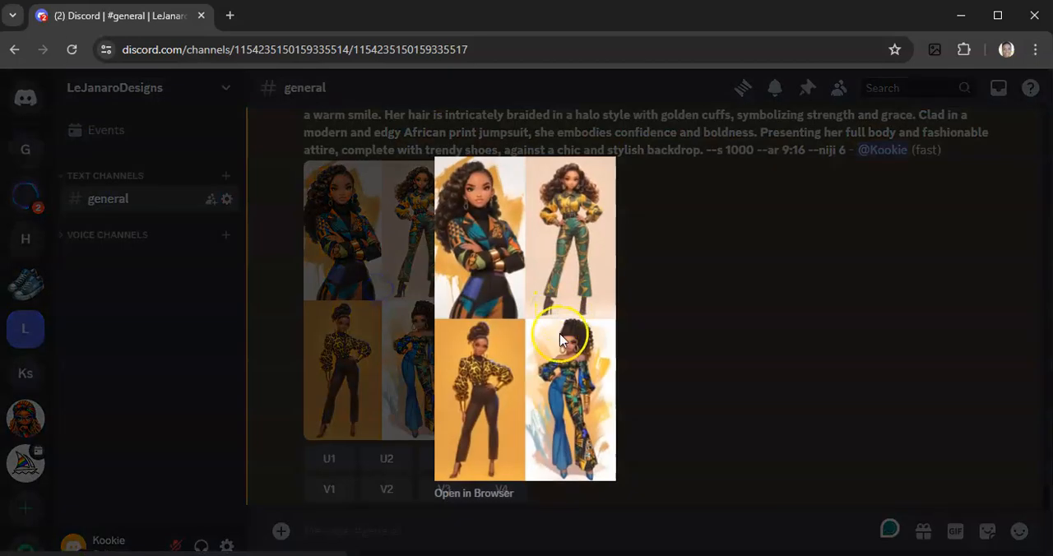
left_click(492, 492)
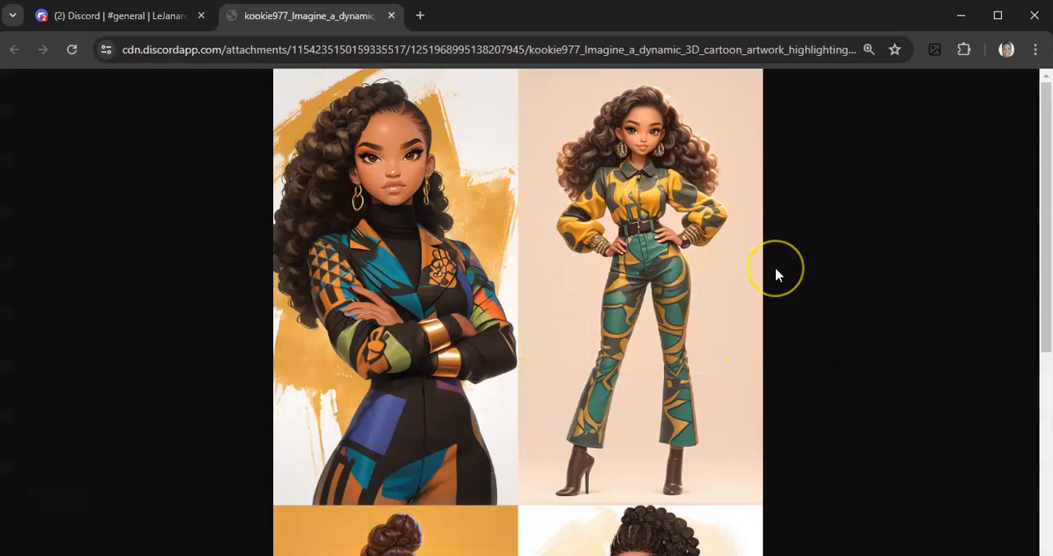
scroll(775, 267, "down", 4)
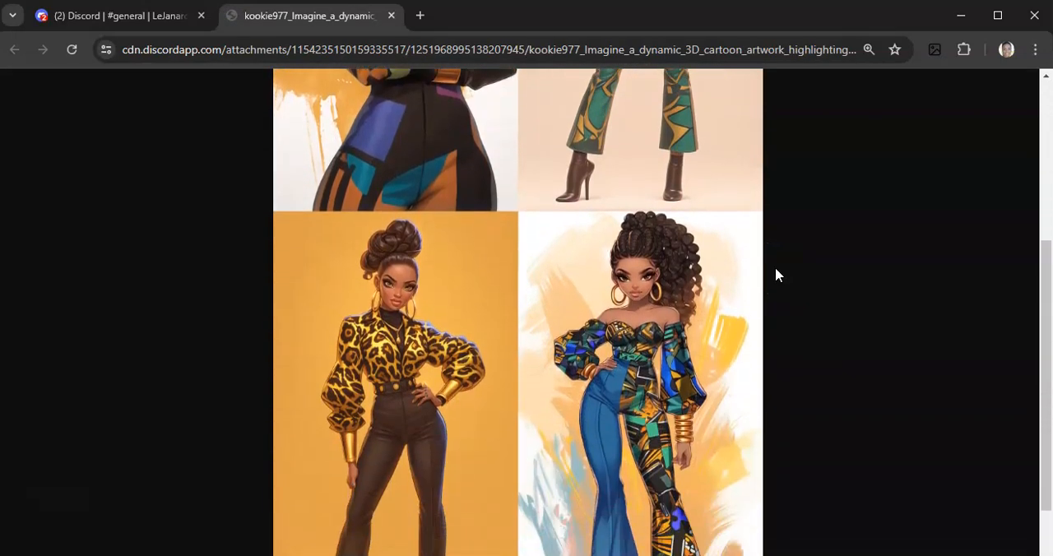
scroll(775, 275, "down", 2)
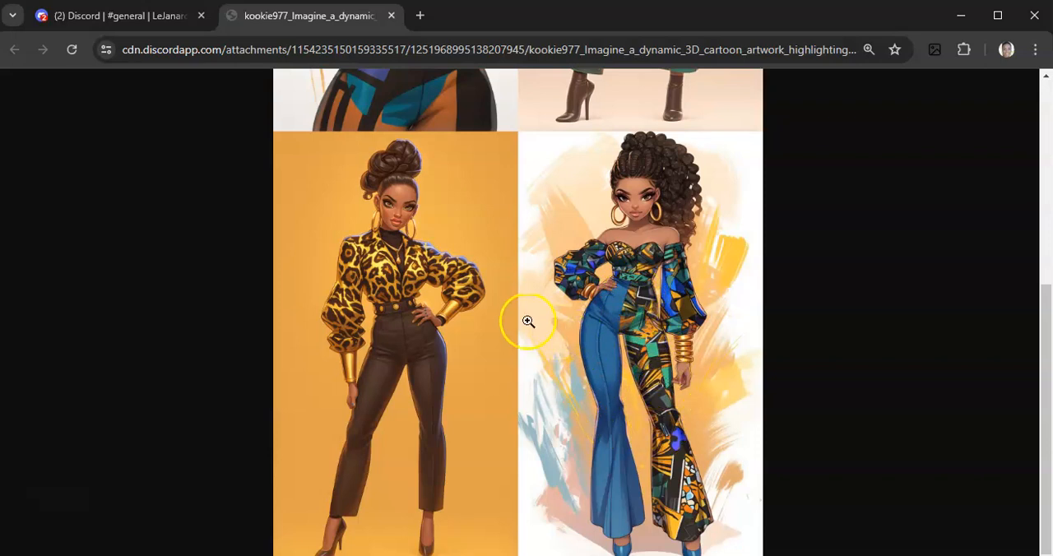
scroll(489, 342, "up", 5)
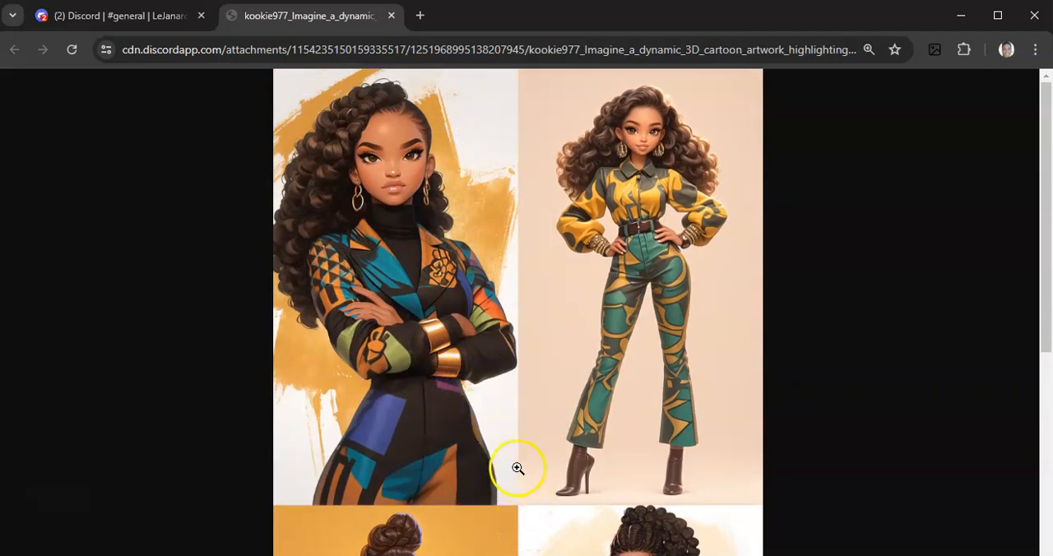
left_click(390, 15)
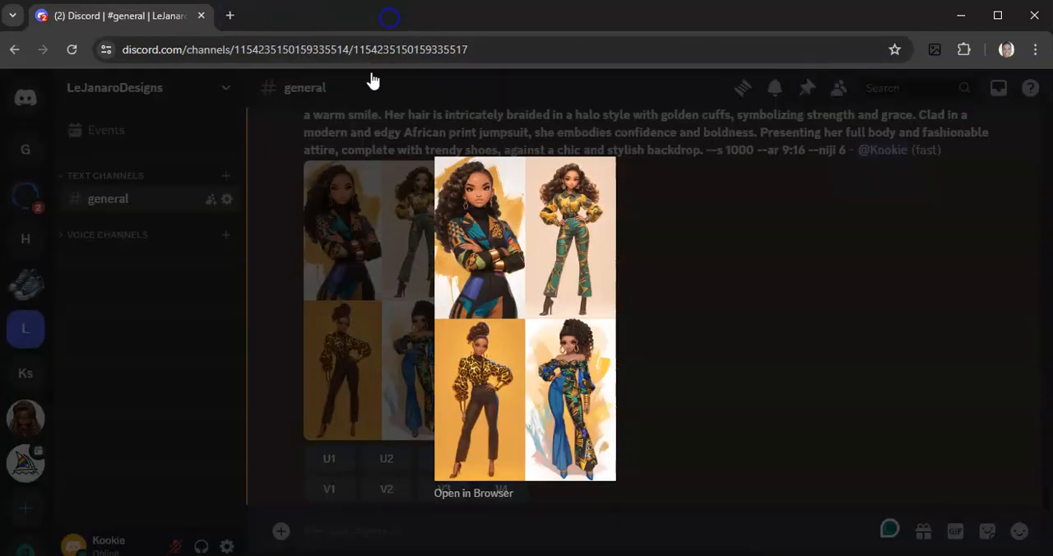
left_click(724, 304)
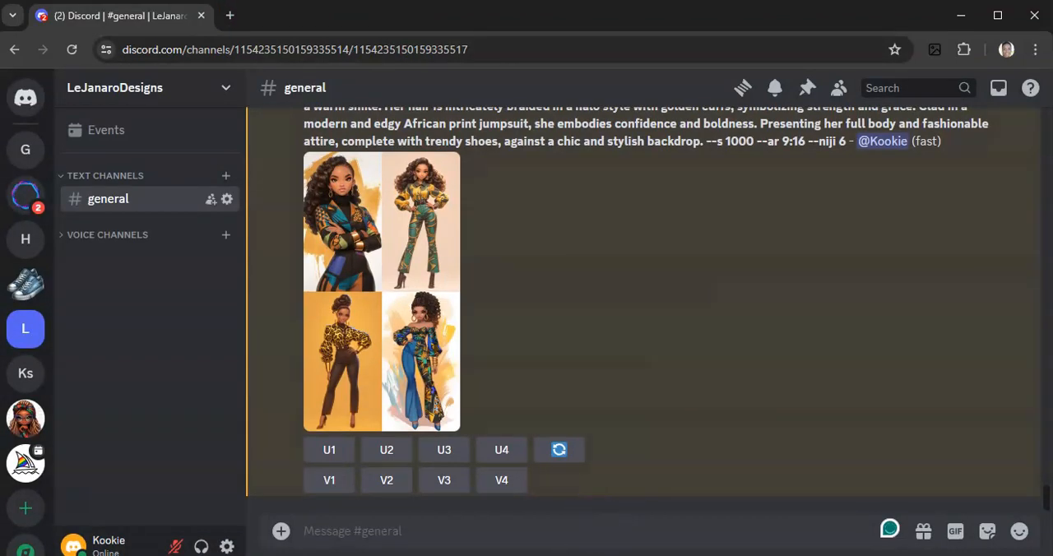
Switch to the Word prompts document and copy the last Black woman prompt from "Create a captivating" through "--s 1000 --ar 9:16"
left_click(619, 554)
scroll(484, 362, "down", 2)
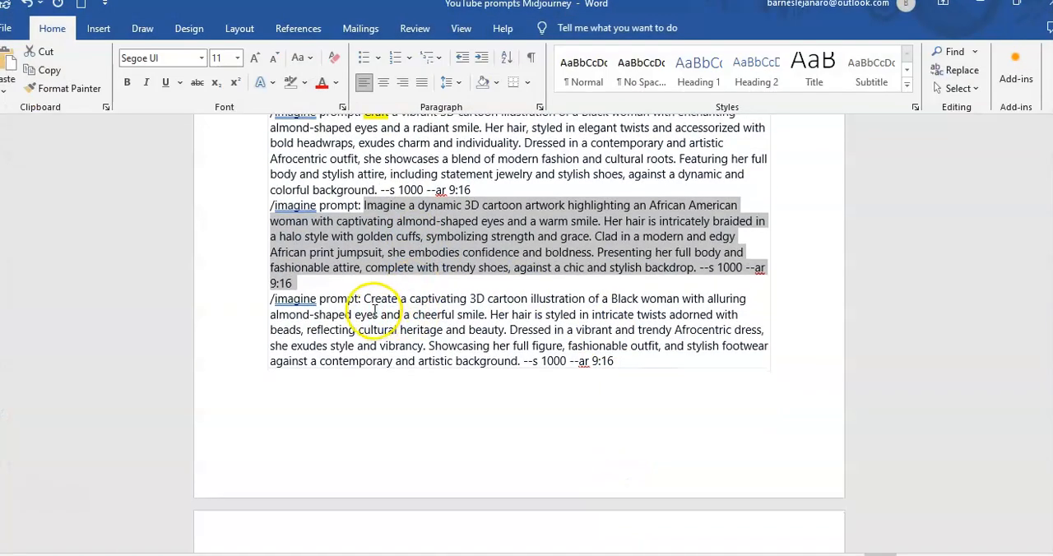
left_click_drag(364, 300, 633, 372)
key("ctrl+c")
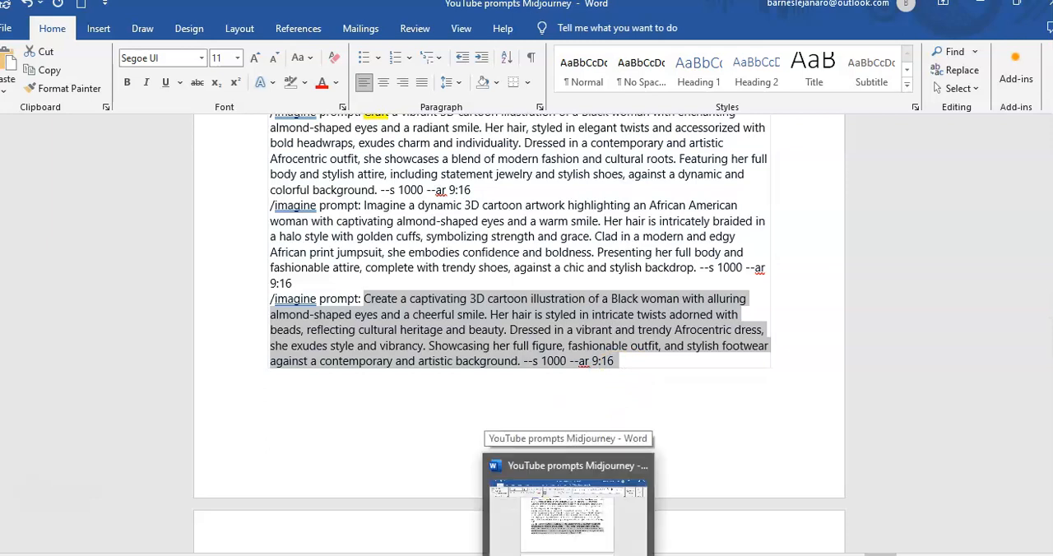
Switch to the Discord general channel and submit the copied "Create a captivating 3D cartoon illustration of a Black woman" prompt with Midjourney's /imagine command
mouse_move(421, 555)
left_click(505, 514)
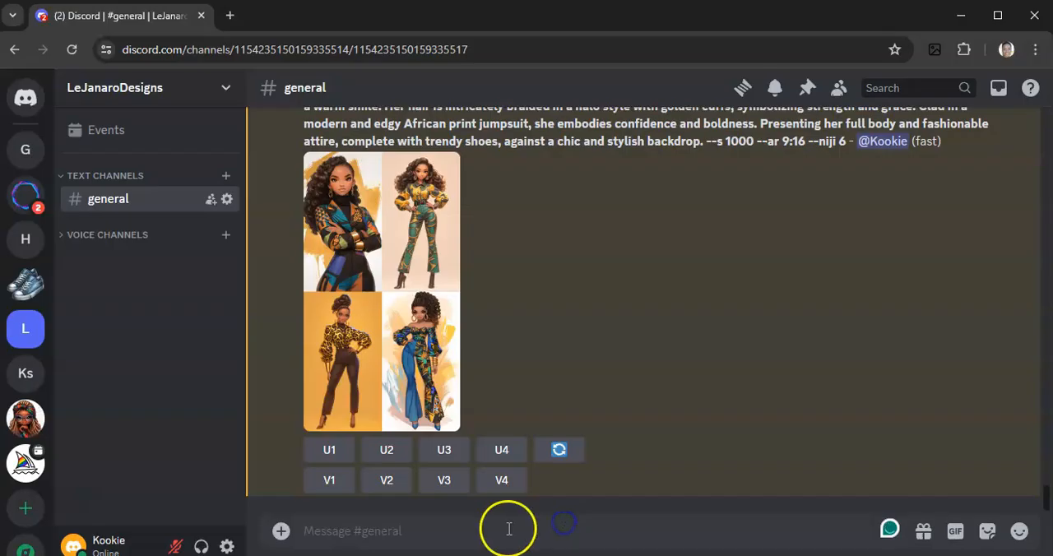
type("/im")
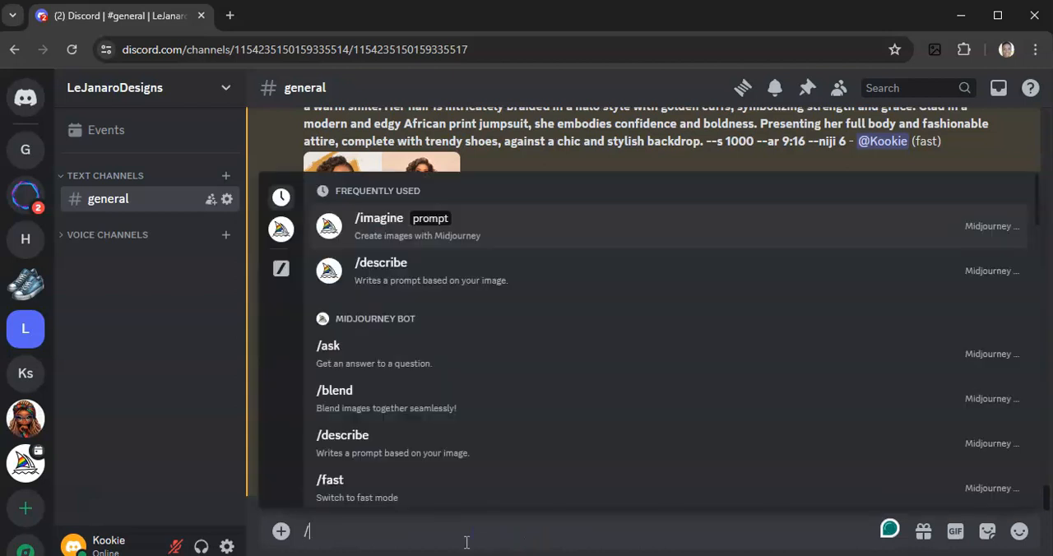
left_click(446, 215)
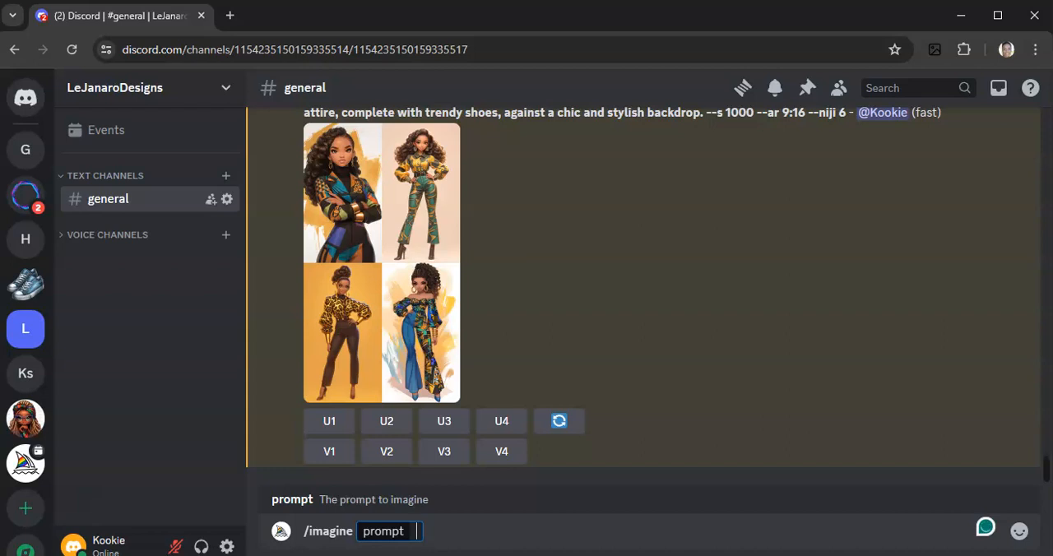
key("ctrl+v")
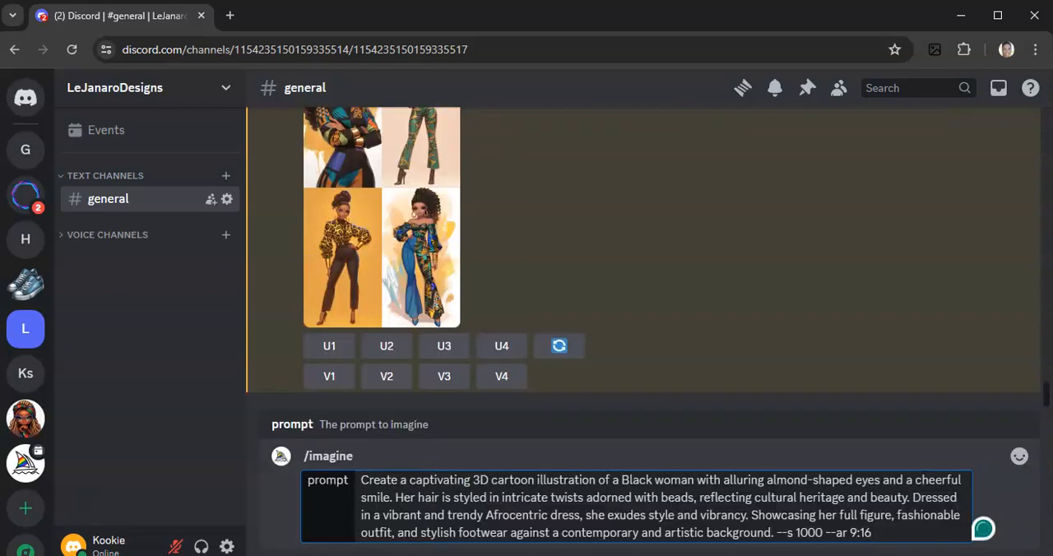
key("Return")
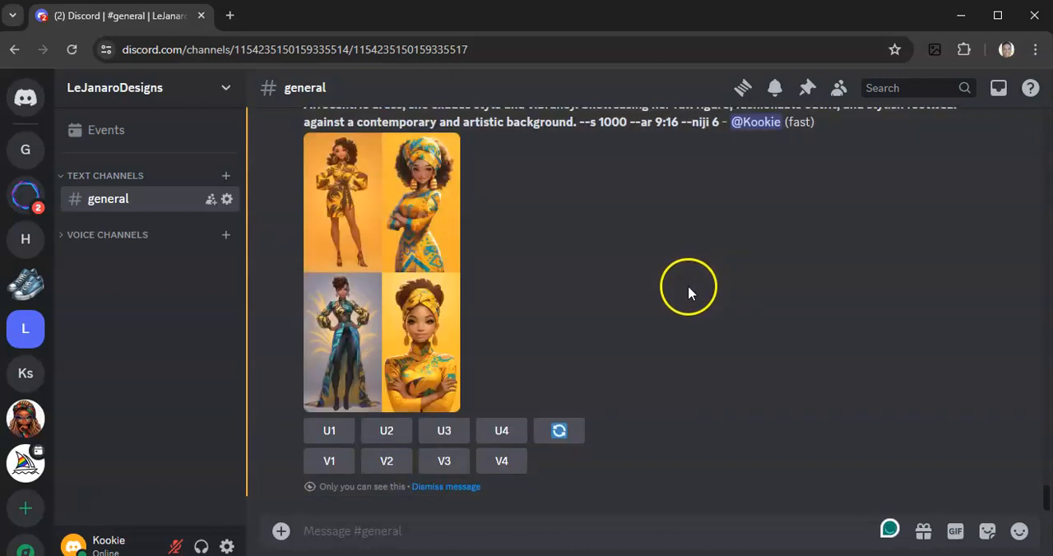
Open the newly generated "Create a captivating" Black woman grid full size in the browser and examine its four illustrations
left_click(380, 254)
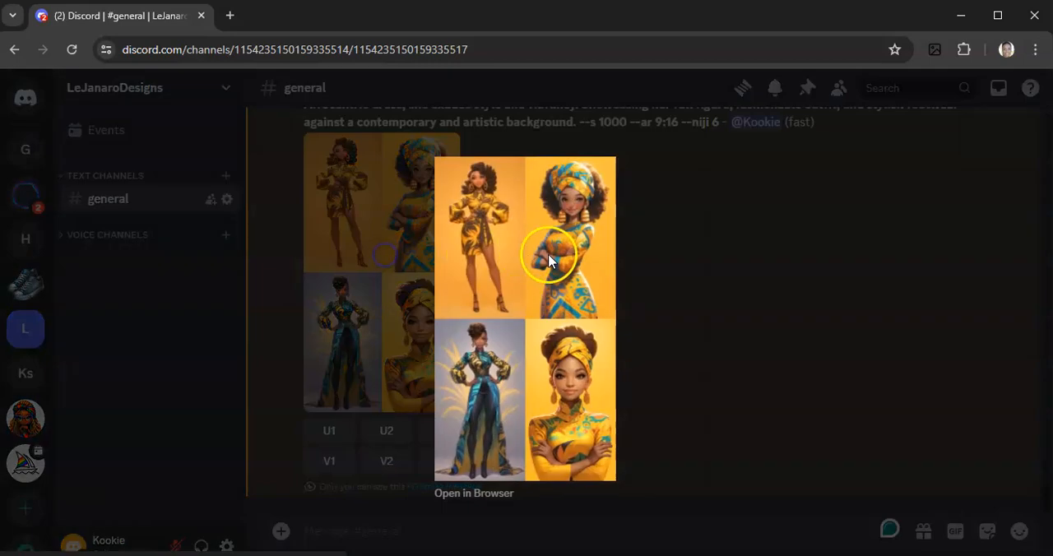
left_click(471, 494)
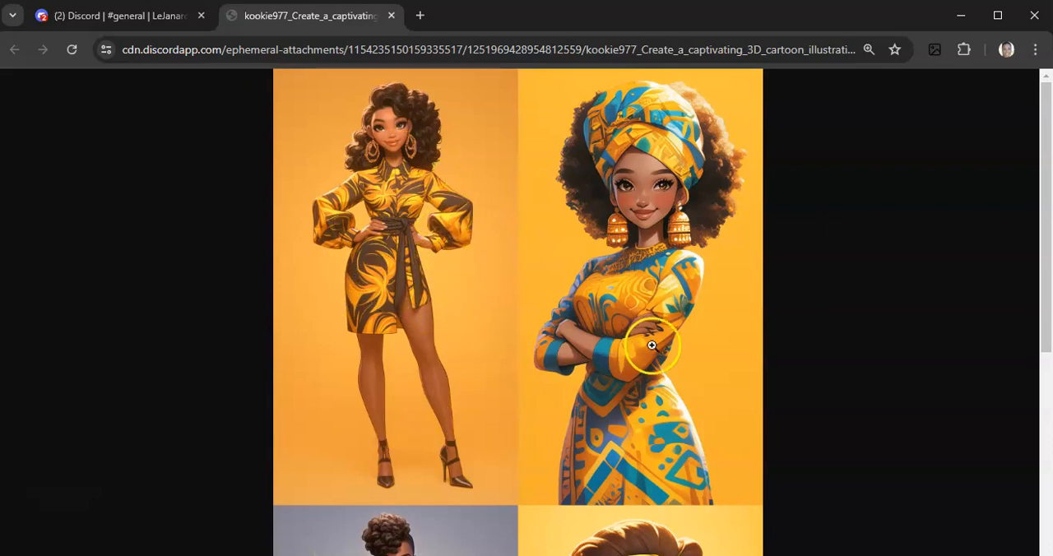
scroll(813, 378, "down", 3)
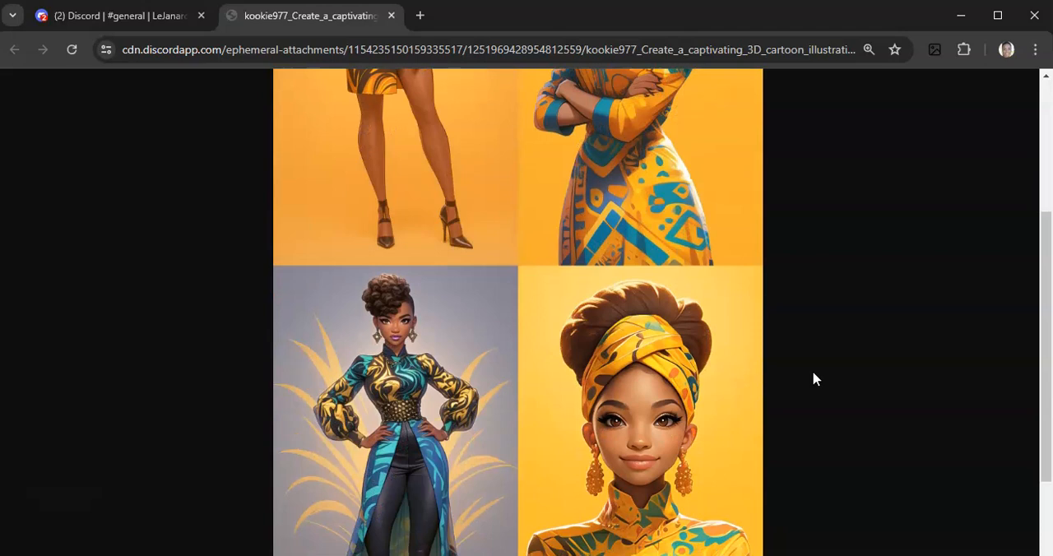
scroll(812, 378, "down", 1)
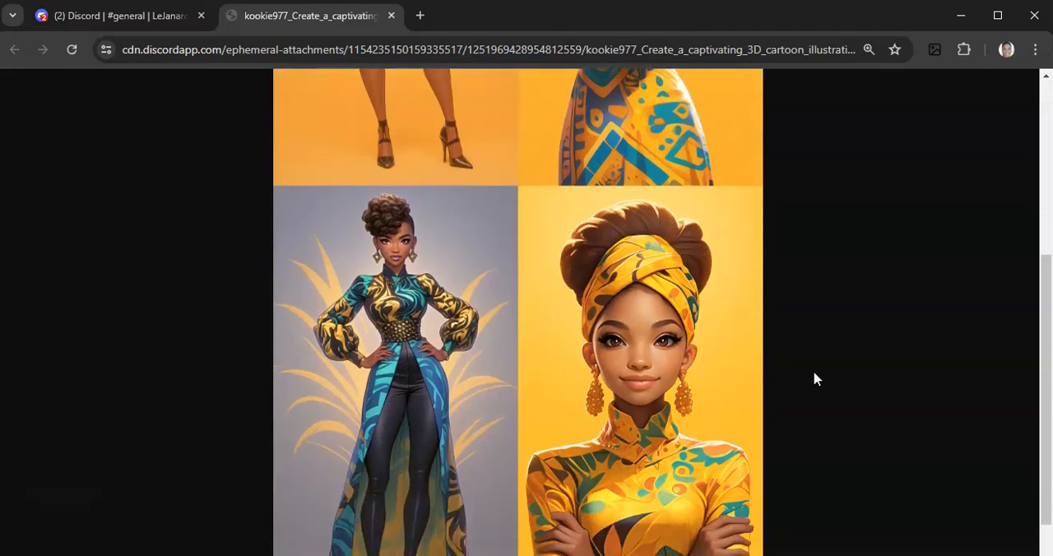
scroll(814, 378, "down", 1)
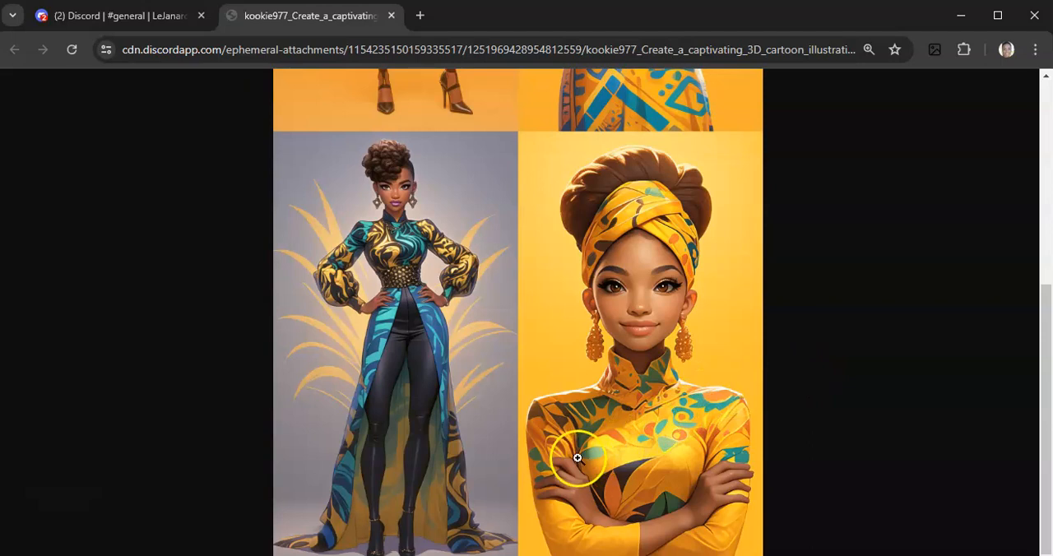
Magnify the full-size grid to inspect the outfits and face of the two full-figure women, and close it to return to the channel
left_click(406, 309)
scroll(401, 311, "down", 5)
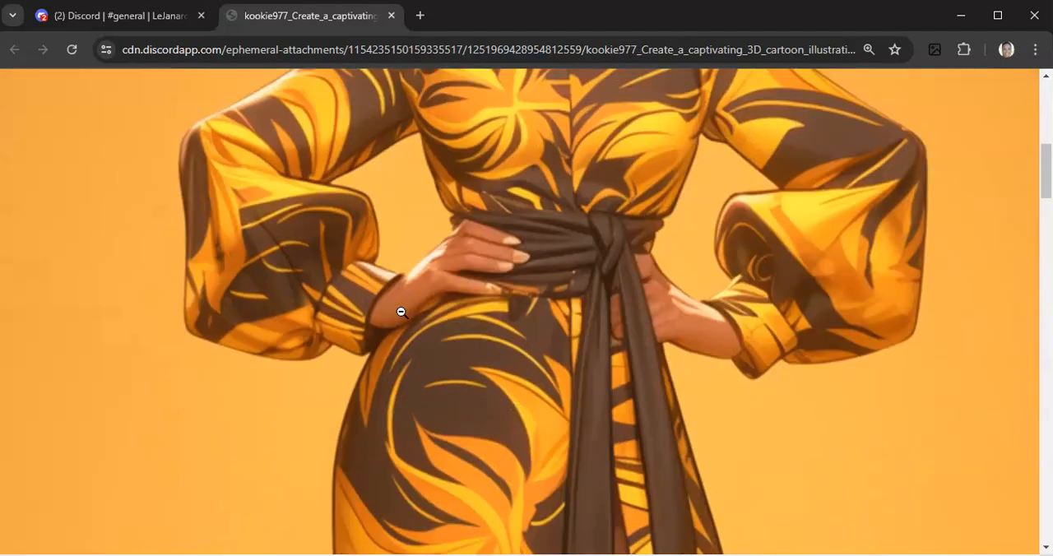
scroll(401, 312, "down", 15)
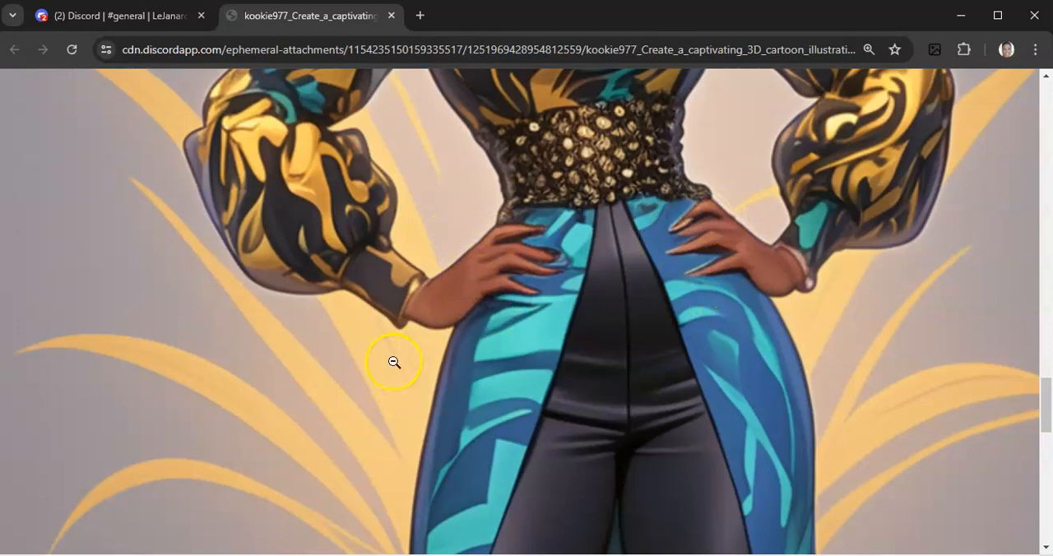
scroll(384, 368, "up", 8)
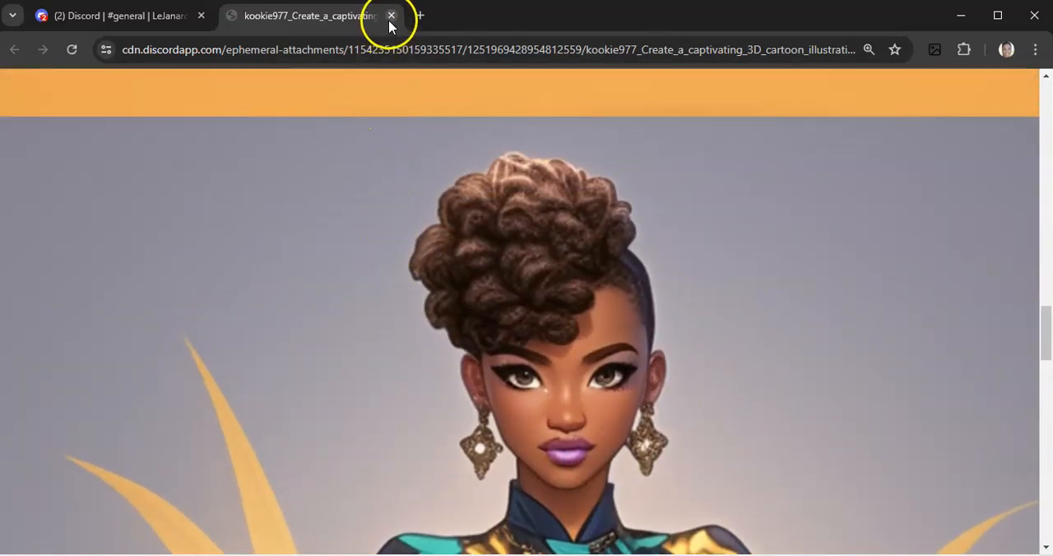
left_click(391, 16)
left_click(683, 304)
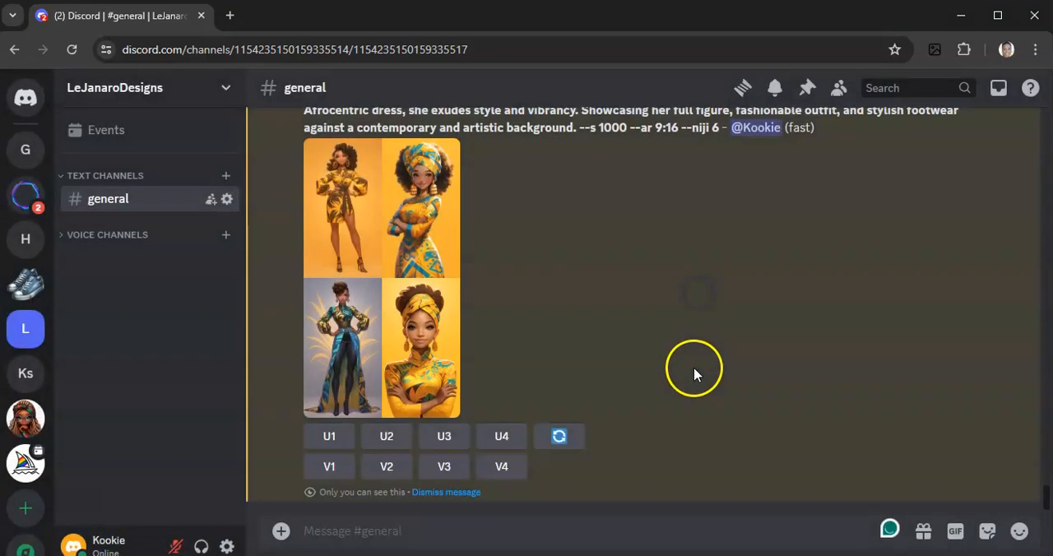
Reopen the "Create a captivating" grid full size in the browser, compare its upper and lower illustrations, and return to the channel
scroll(693, 367, "down", 3)
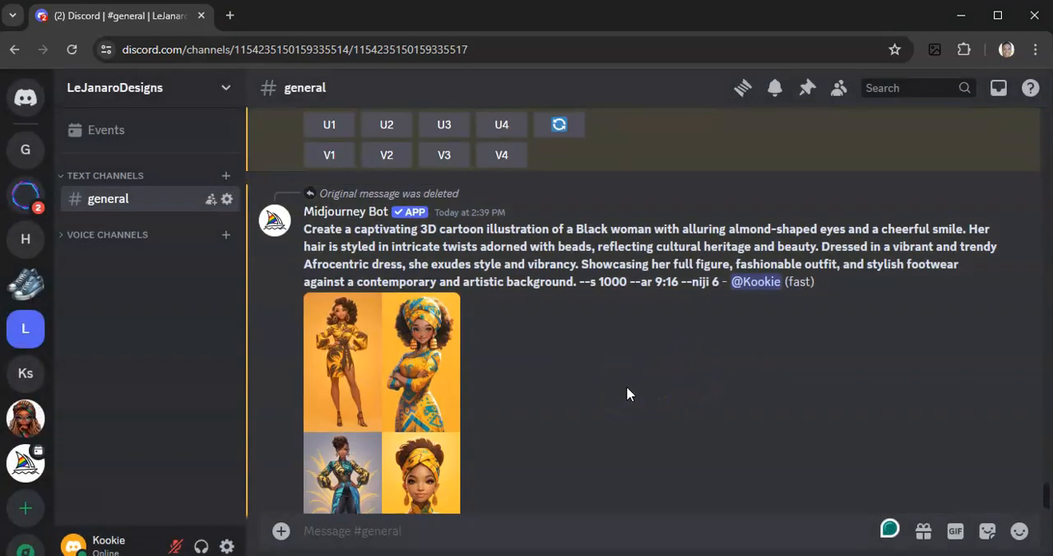
scroll(626, 393, "down", 3)
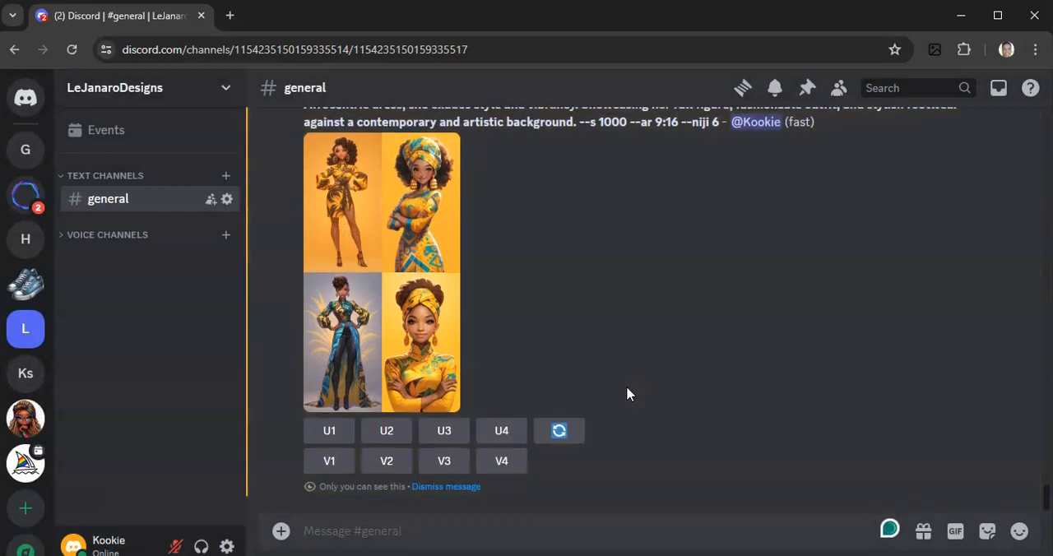
left_click(366, 356)
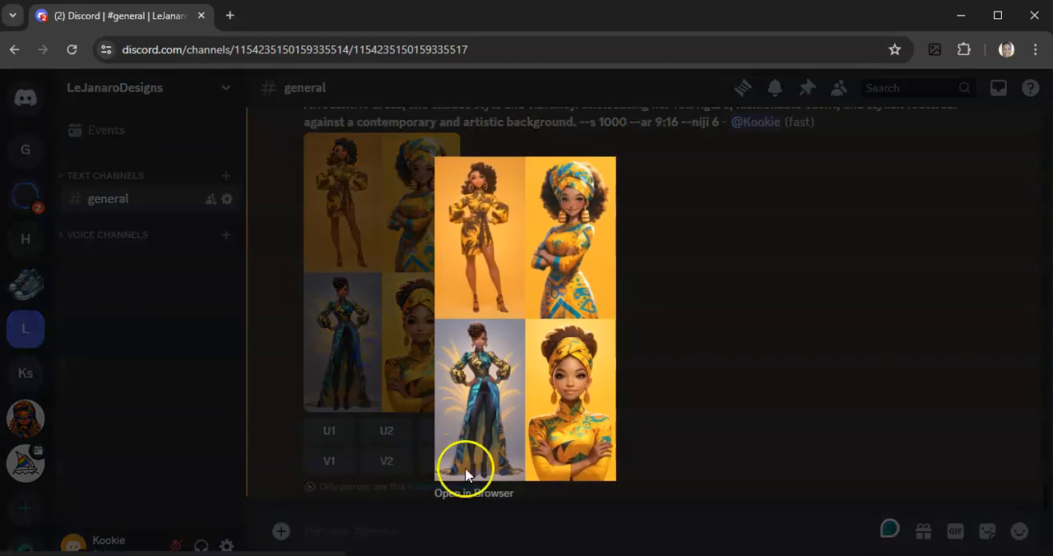
left_click(469, 494)
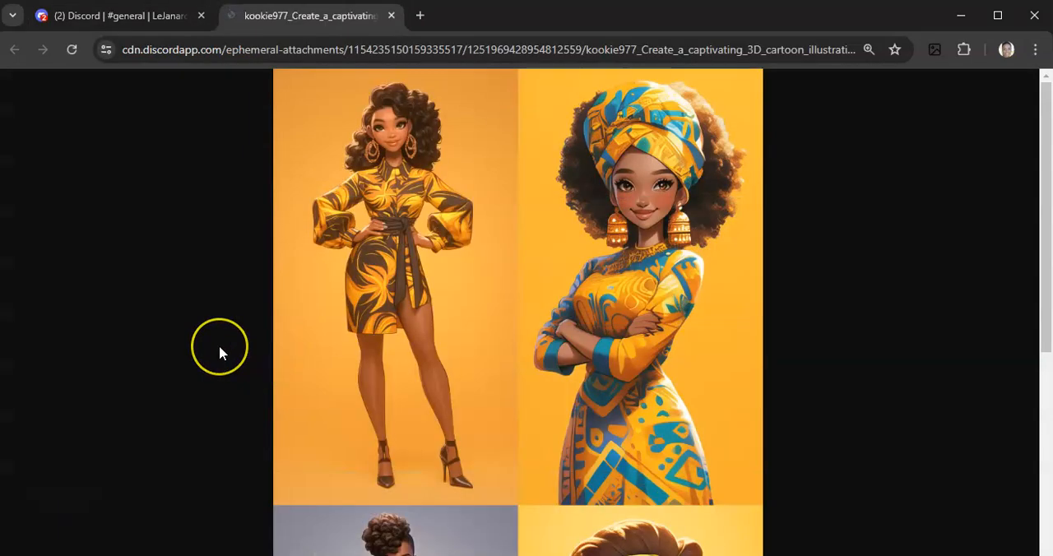
scroll(219, 352, "down", 4)
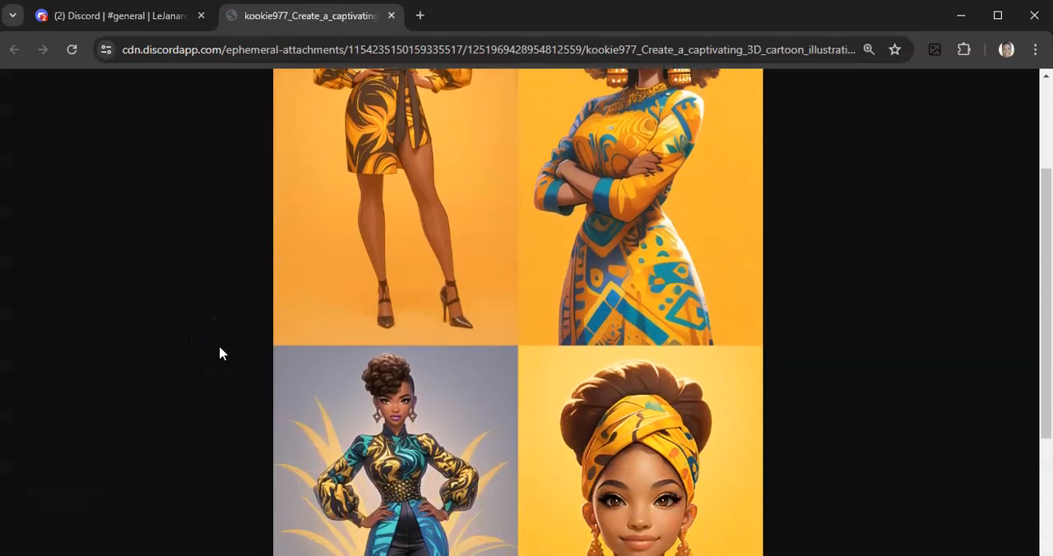
scroll(218, 353, "down", 1)
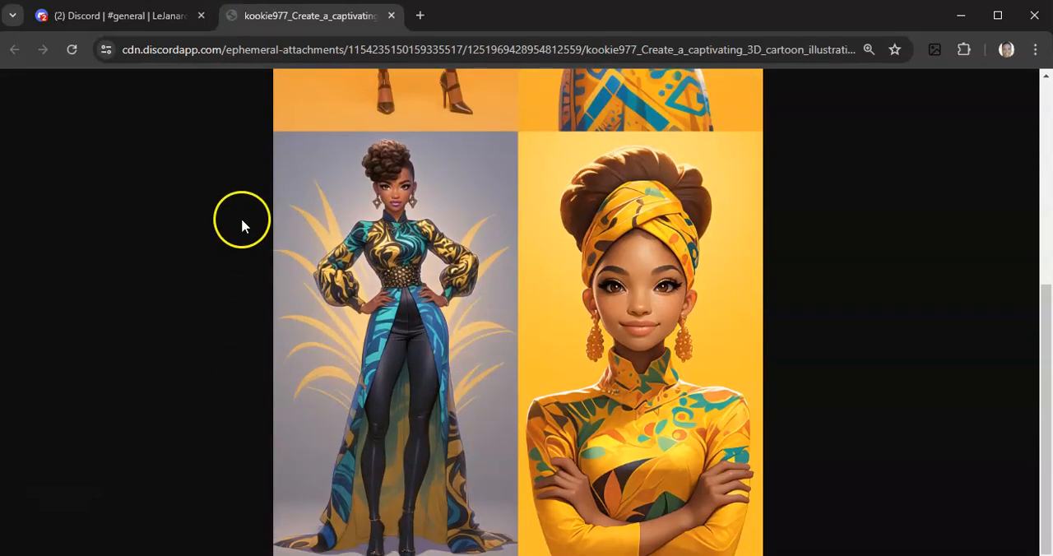
left_click(390, 15)
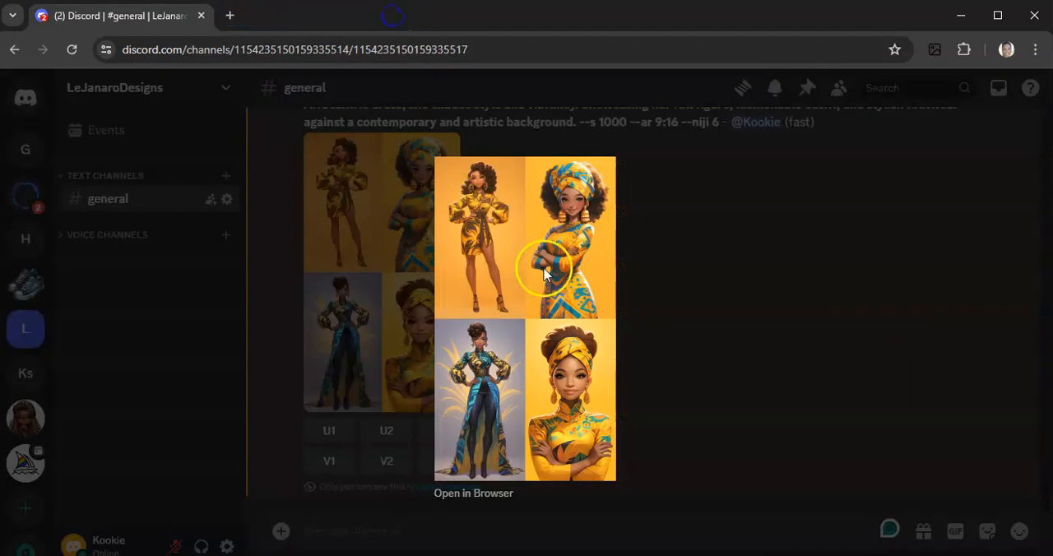
left_click(715, 308)
Review the earlier Midjourney grids in the channel, going back to the African American woman in a haute couture gown on a white background
scroll(700, 346, "up", 2)
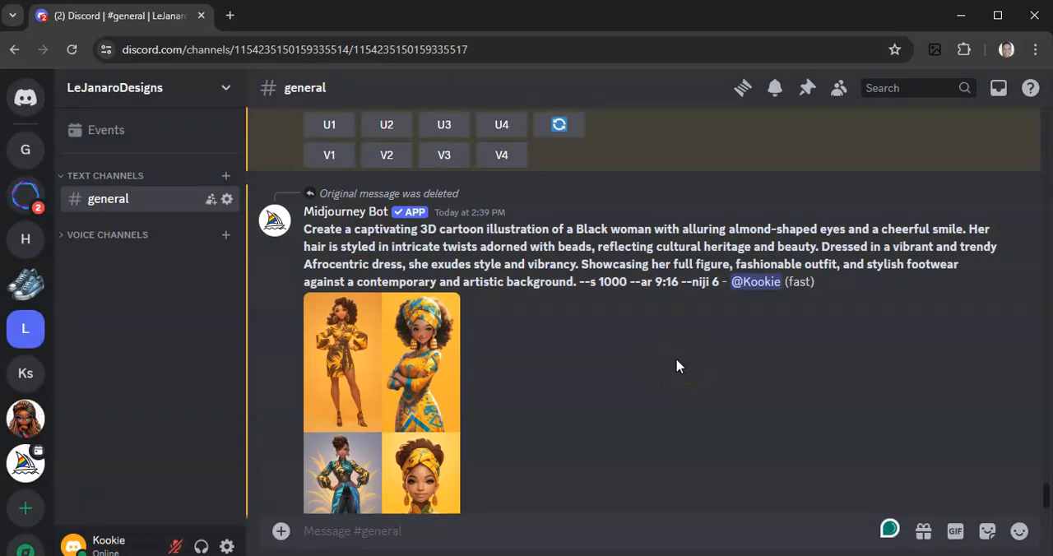
left_click(644, 370)
scroll(644, 366, "up", 3)
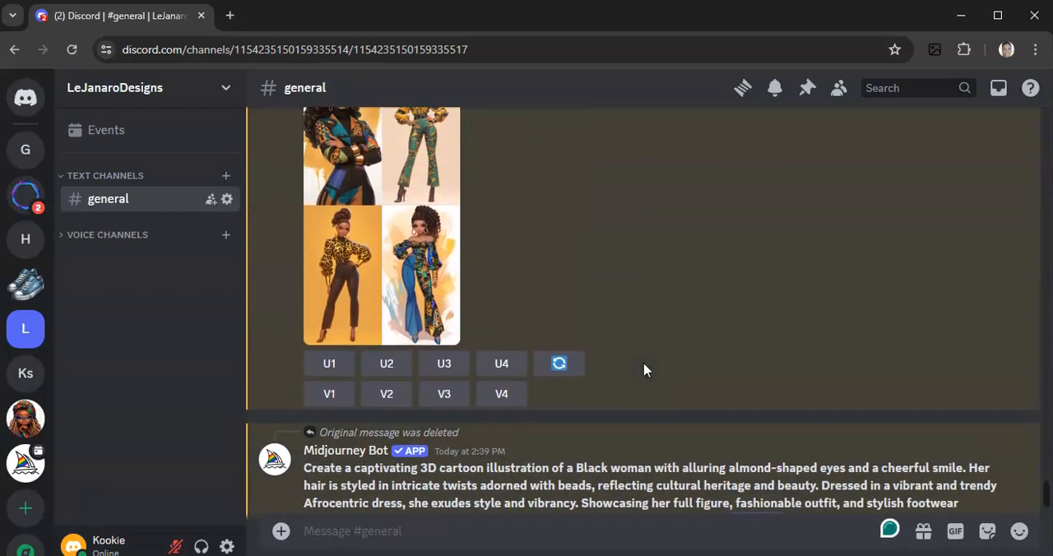
left_click(638, 340)
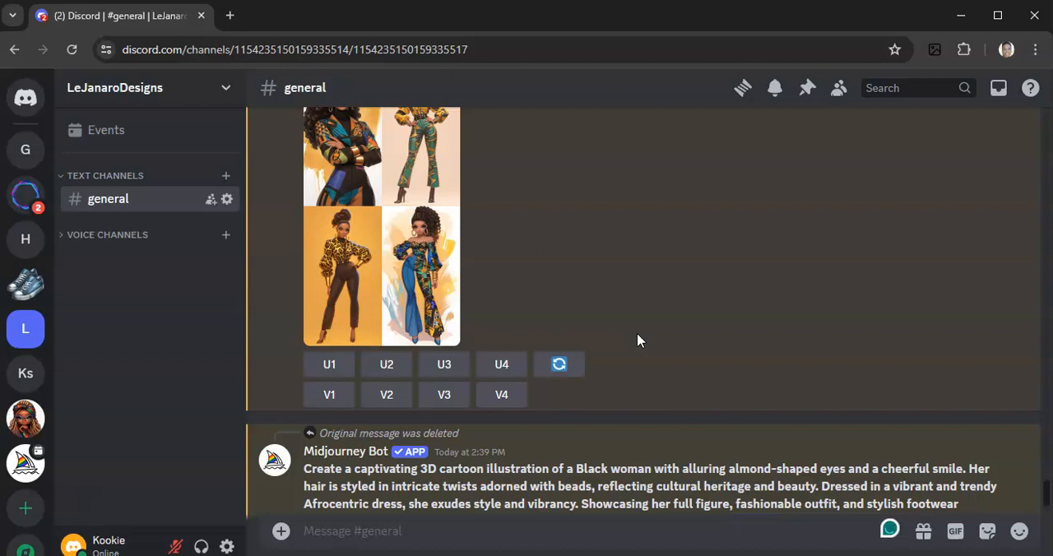
scroll(638, 339, "up", 3)
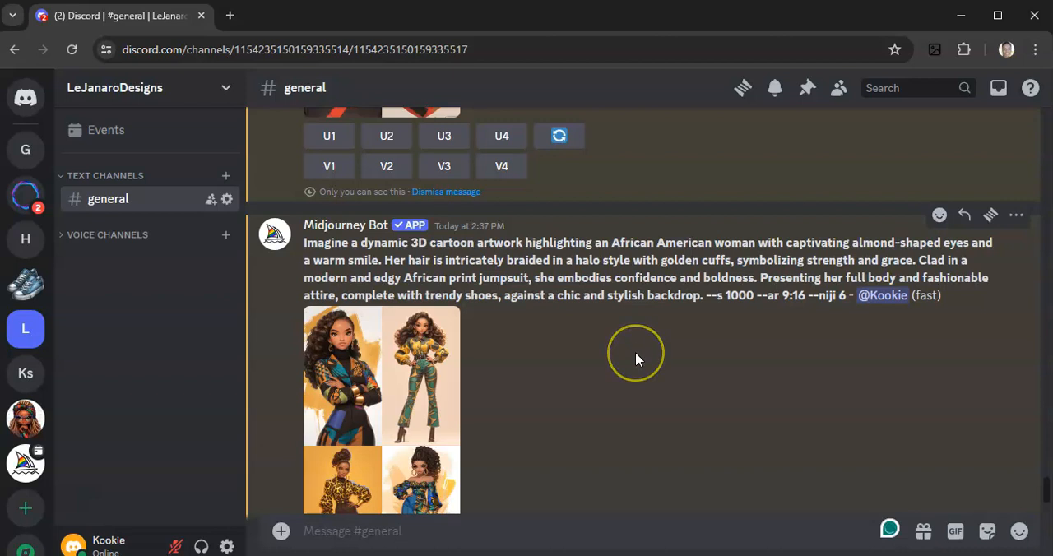
scroll(634, 352, "up", 1)
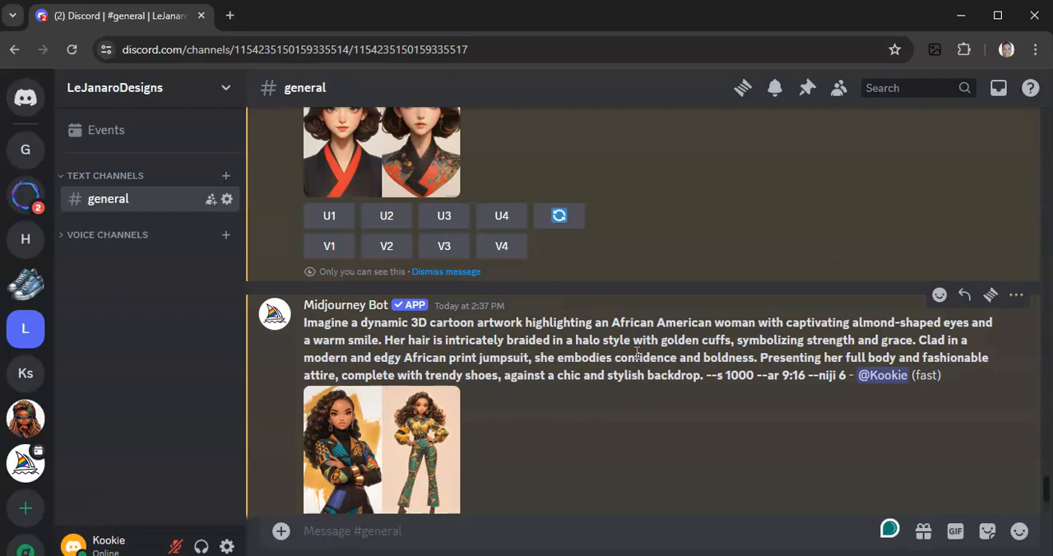
scroll(635, 352, "up", 5)
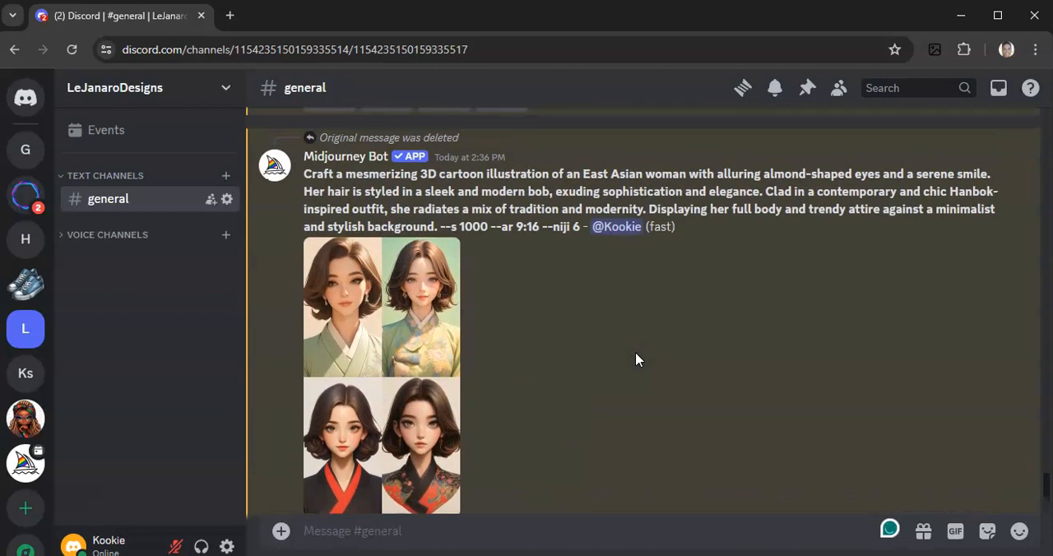
scroll(635, 359, "up", 5)
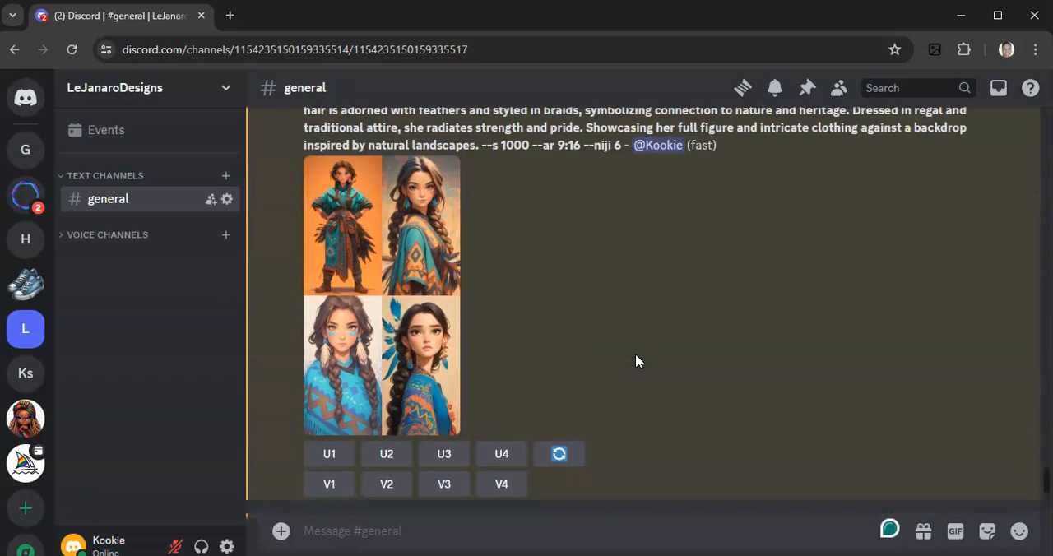
scroll(635, 359, "up", 4)
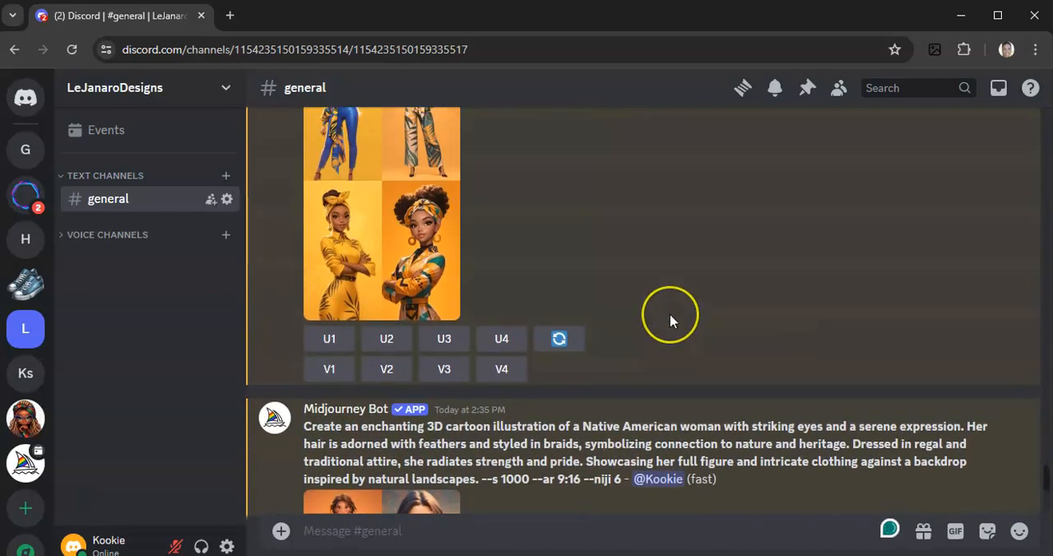
scroll(666, 319, "up", 10)
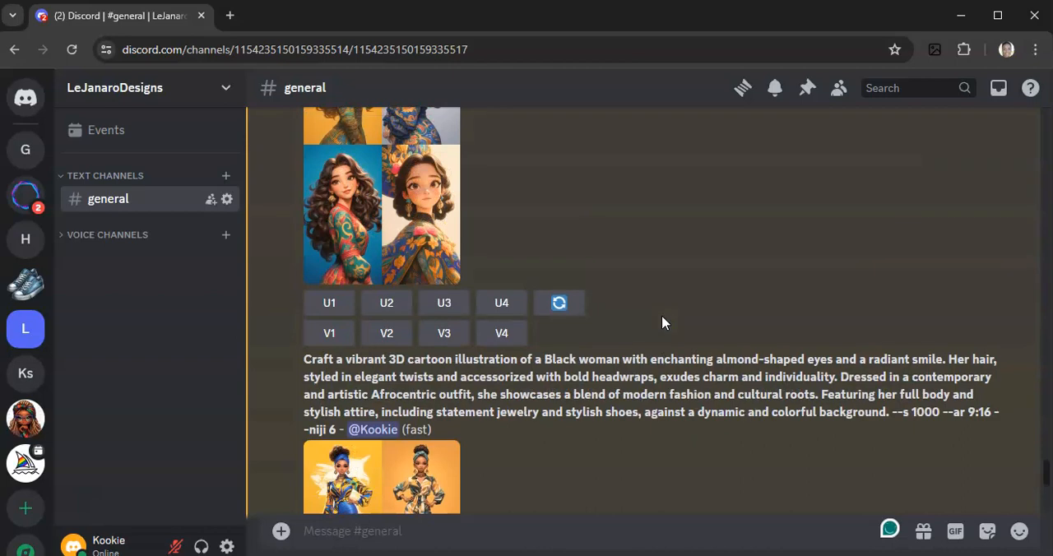
scroll(658, 324, "up", 9)
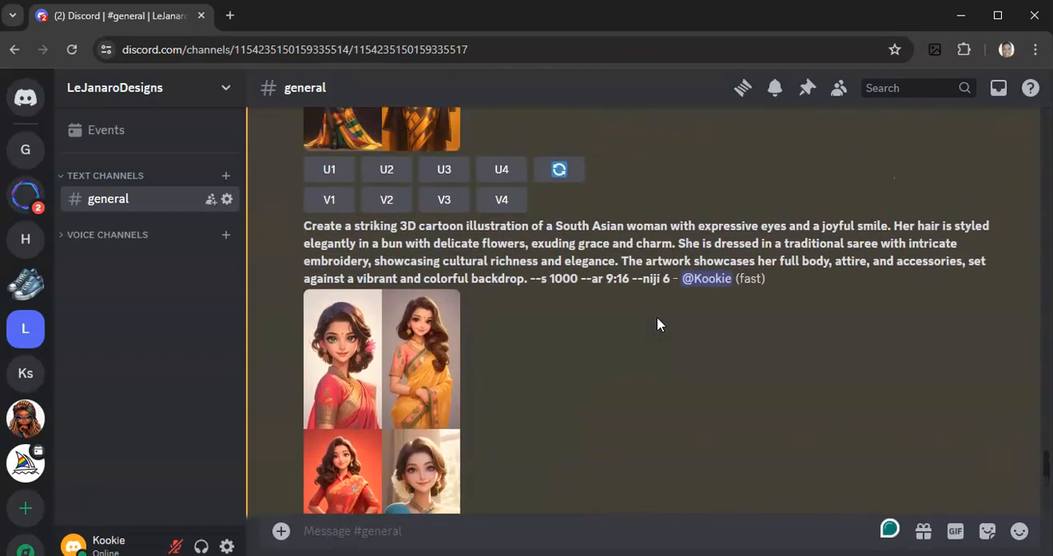
scroll(658, 324, "up", 2)
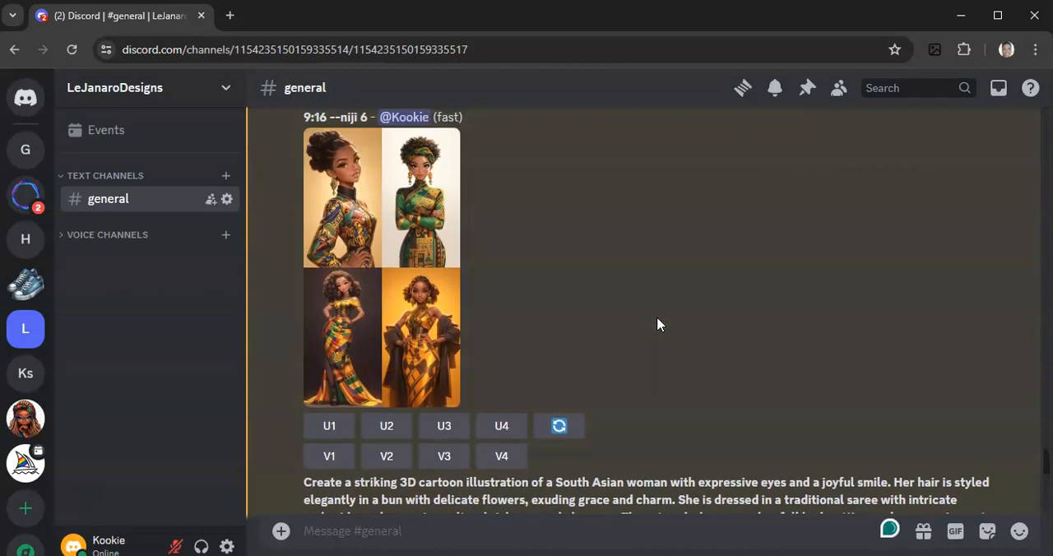
scroll(610, 325, "up", 10)
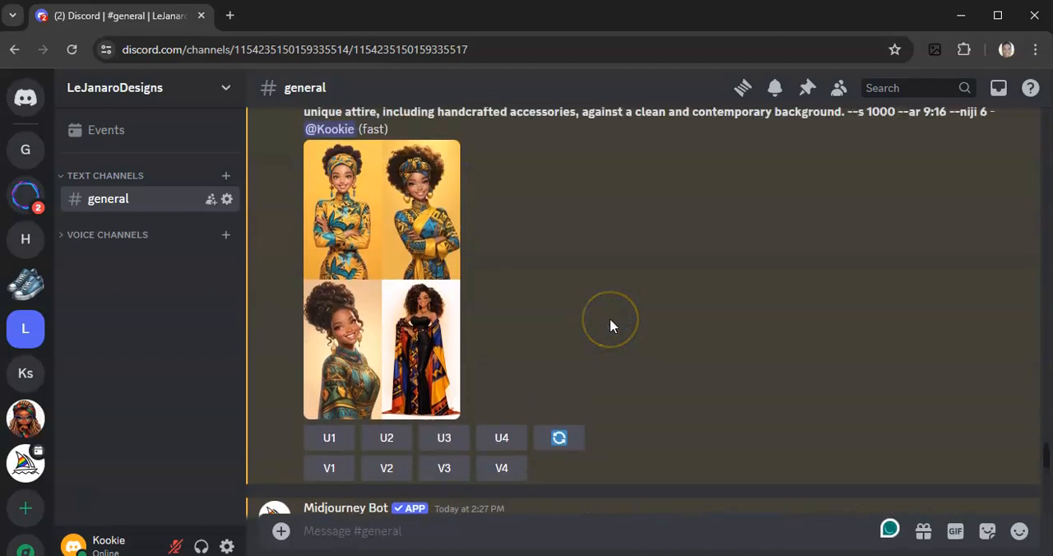
scroll(610, 326, "up", 6)
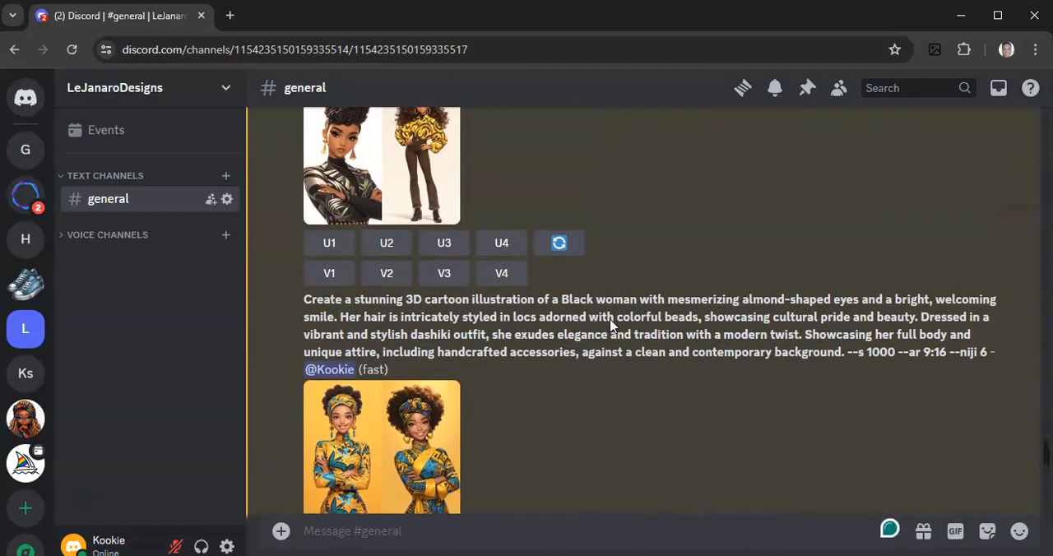
scroll(610, 326, "up", 15)
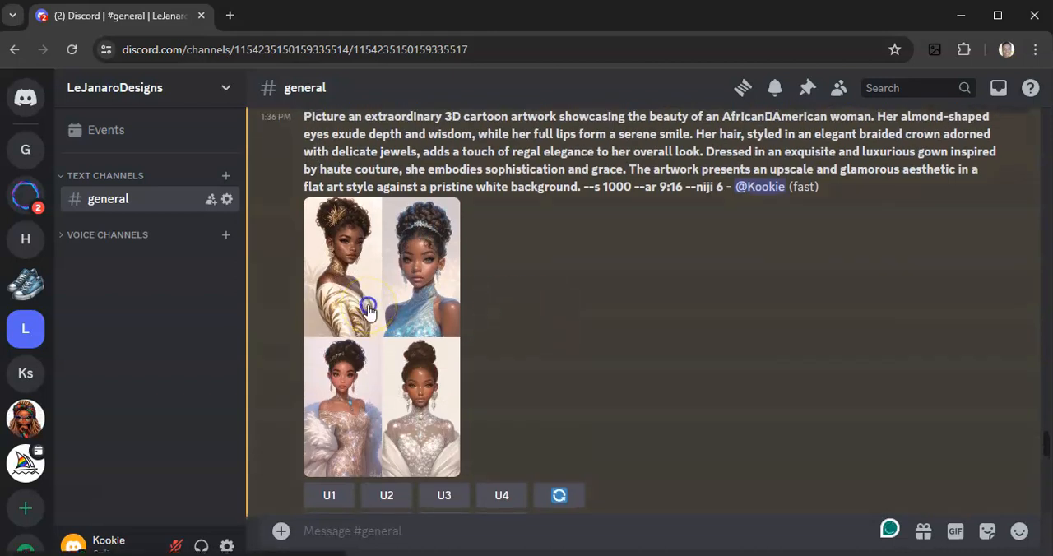
Open the African American haute couture gown grid full size in the browser, examine its four illustrations, and return to the channel
left_click(368, 310)
left_click(475, 496)
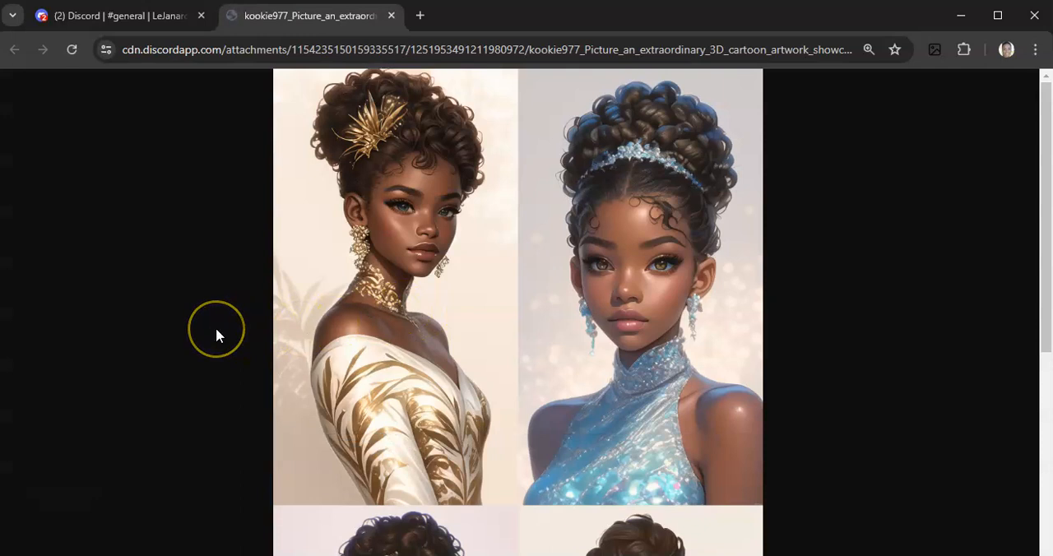
scroll(215, 328, "down", 4)
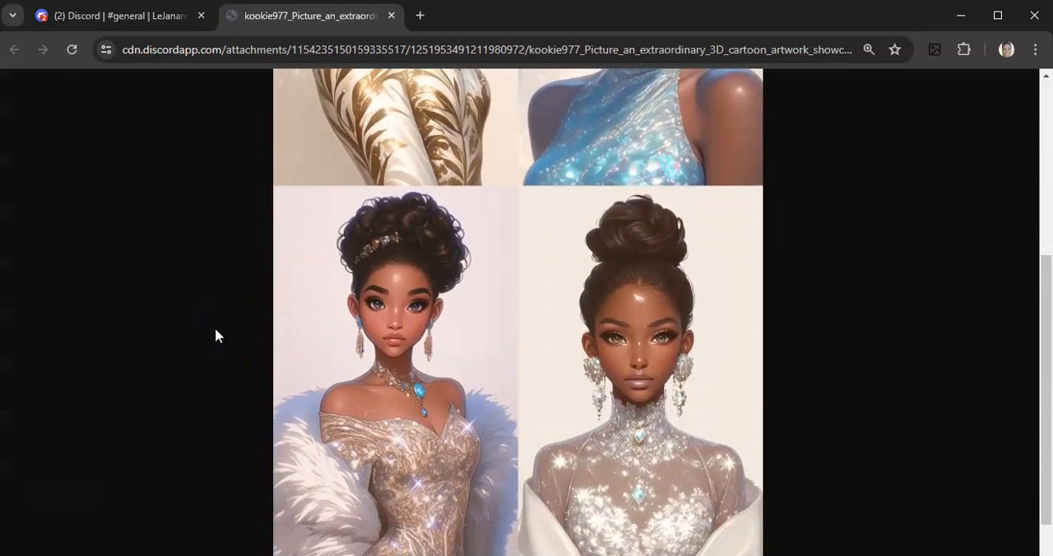
scroll(214, 335, "down", 1)
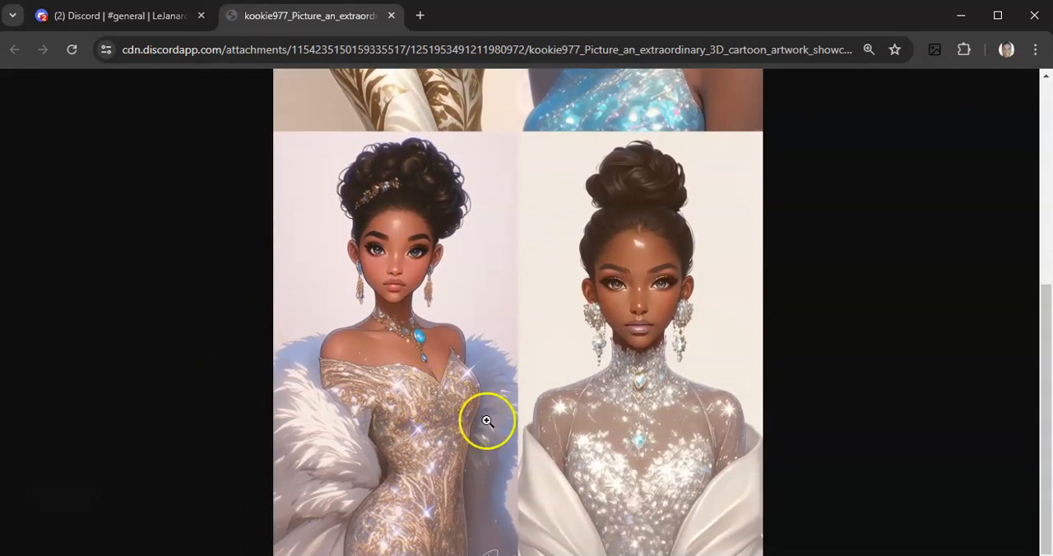
scroll(584, 458, "up", 3)
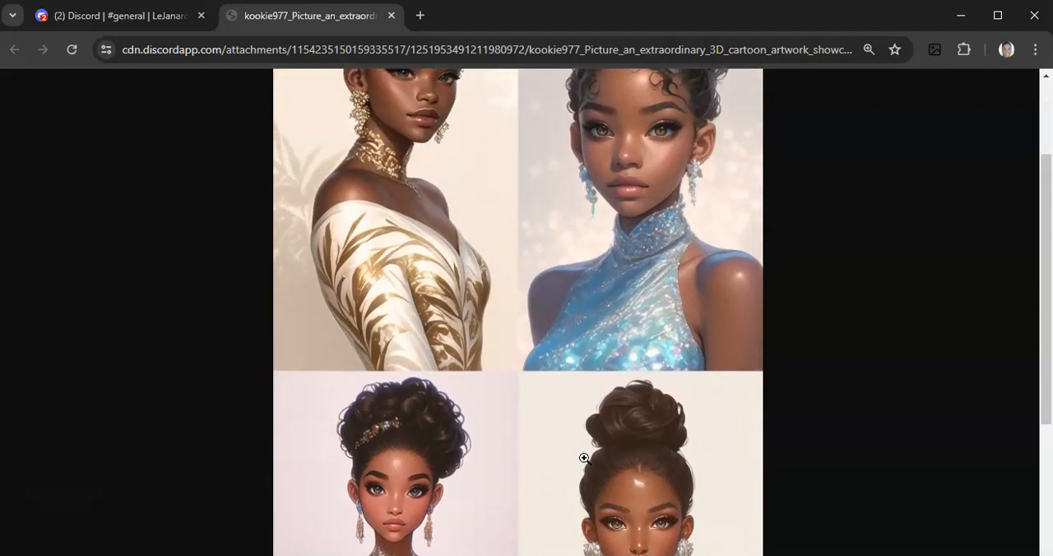
scroll(584, 458, "up", 2)
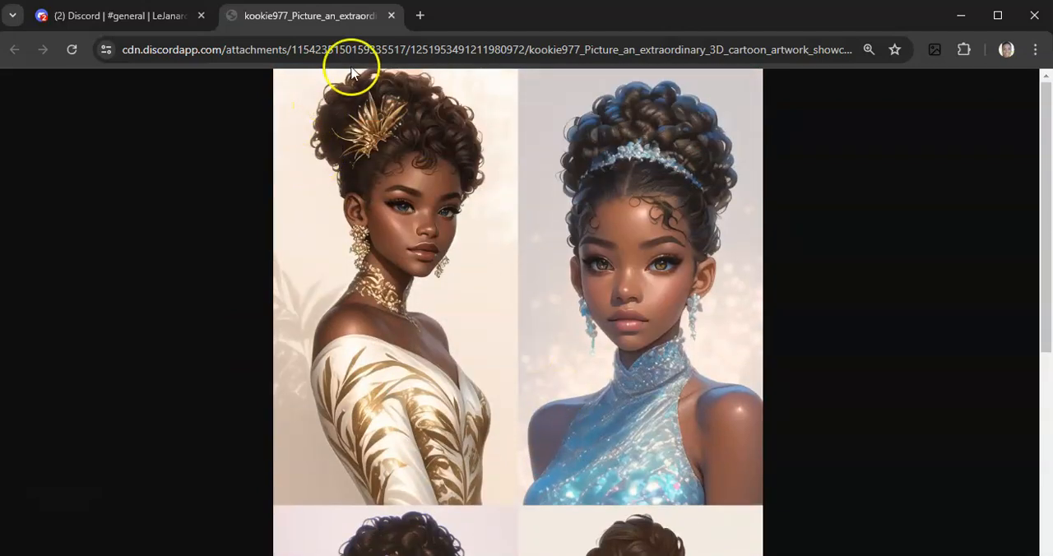
left_click(388, 19)
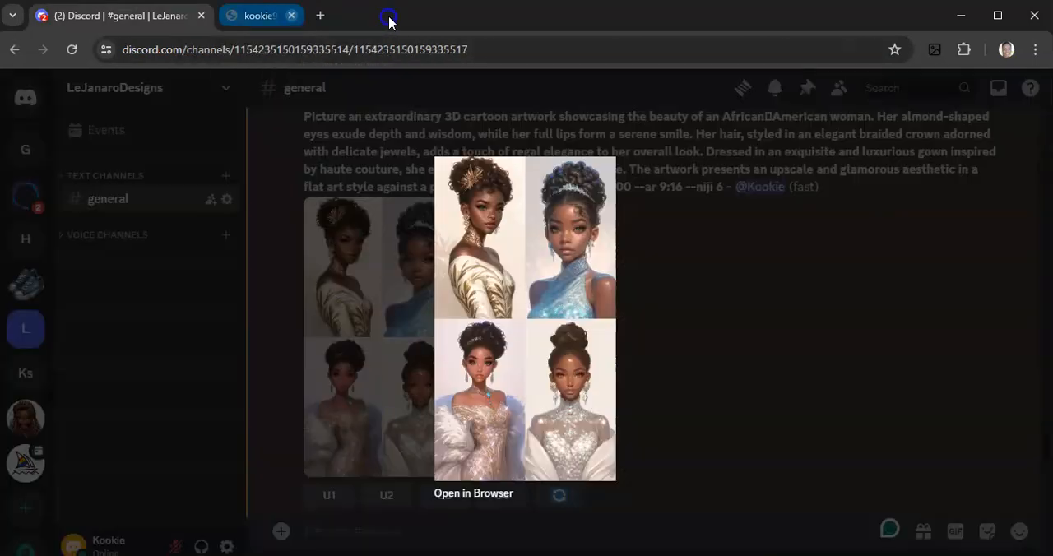
left_click(724, 352)
Find the earlier grid of women in red and black-and-gold outfits and open it full size in the browser, dismissing the OneDrive notification
scroll(665, 371, "up", 3)
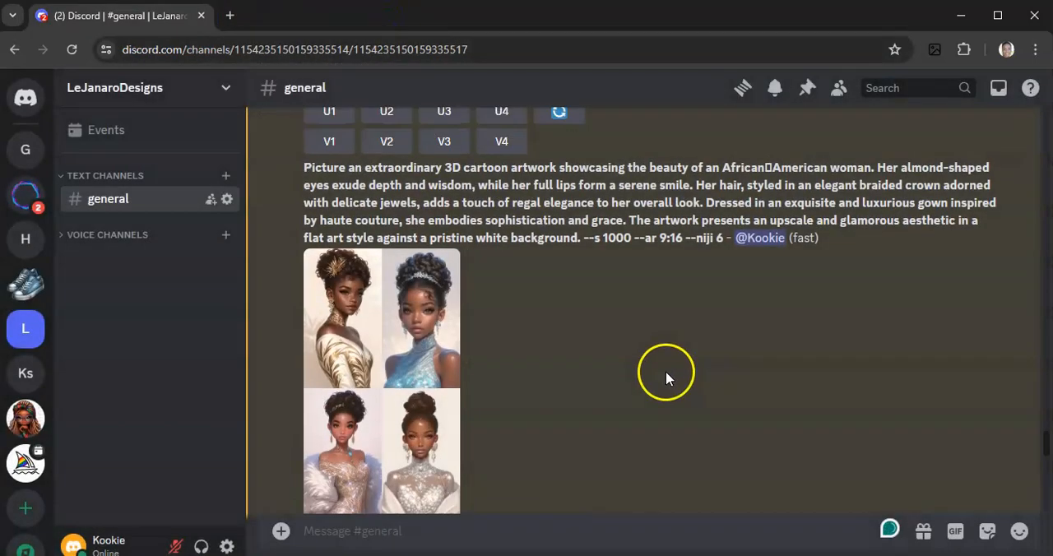
scroll(667, 371, "up", 1)
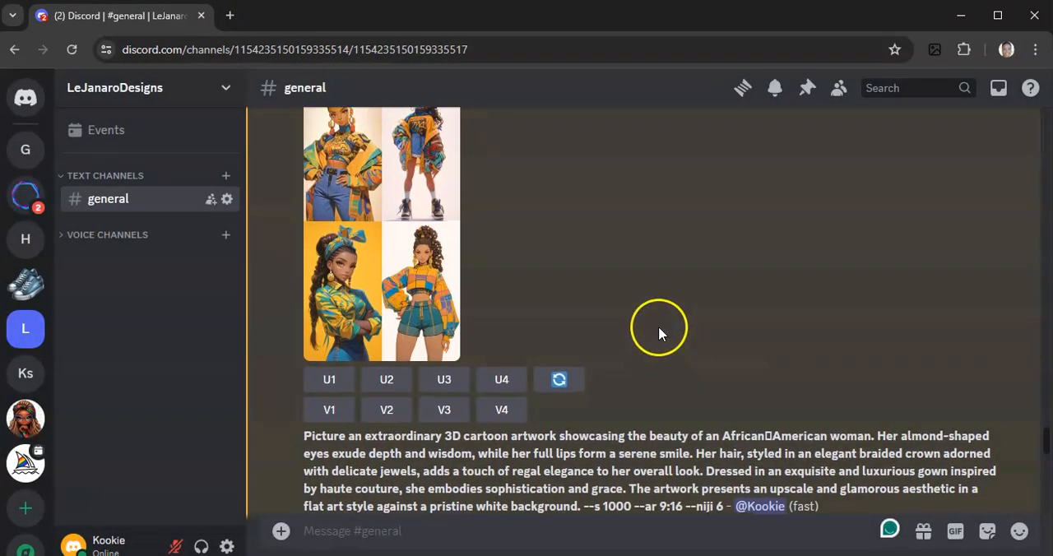
scroll(657, 326, "up", 2)
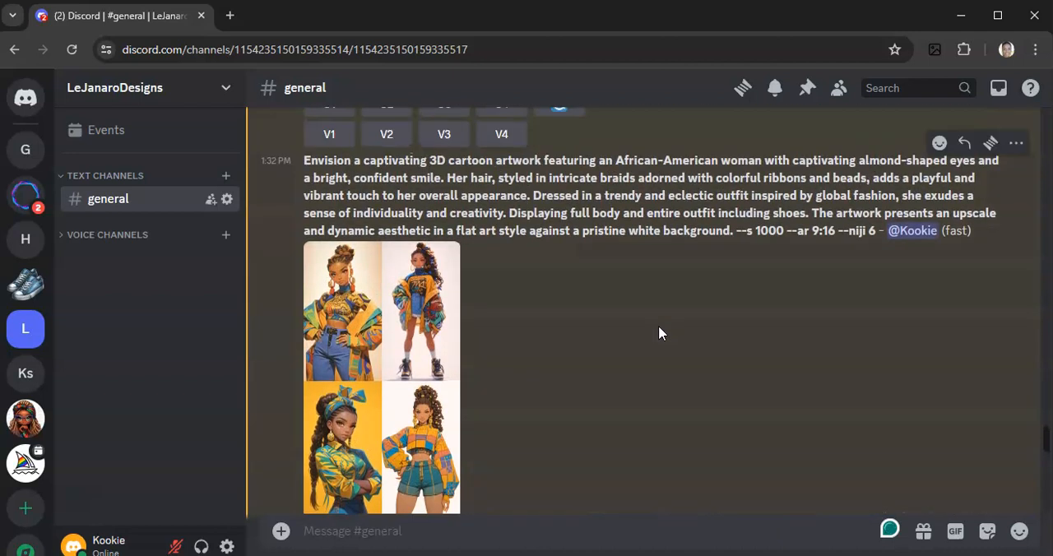
scroll(658, 327, "up", 4)
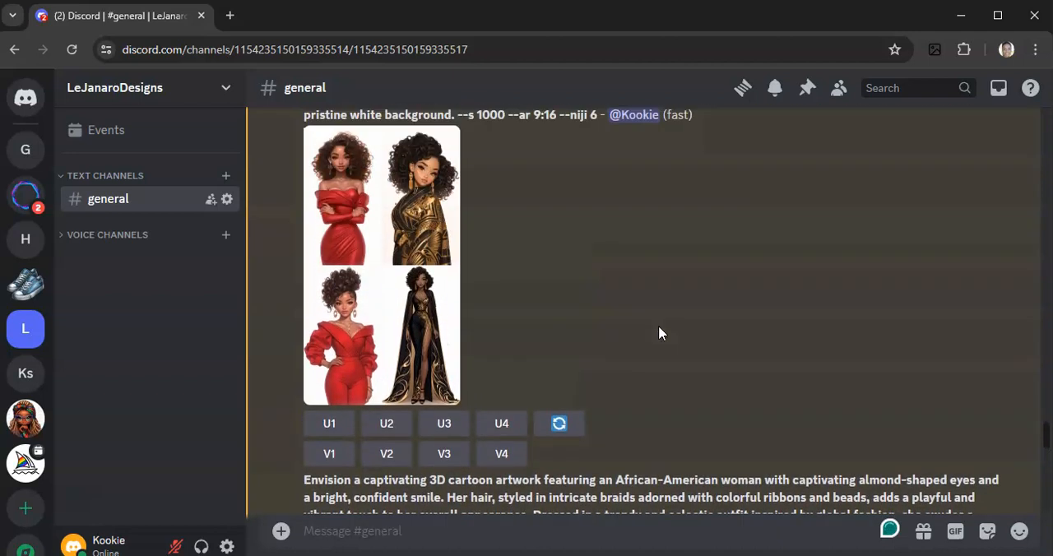
left_click(446, 305)
left_click(459, 493)
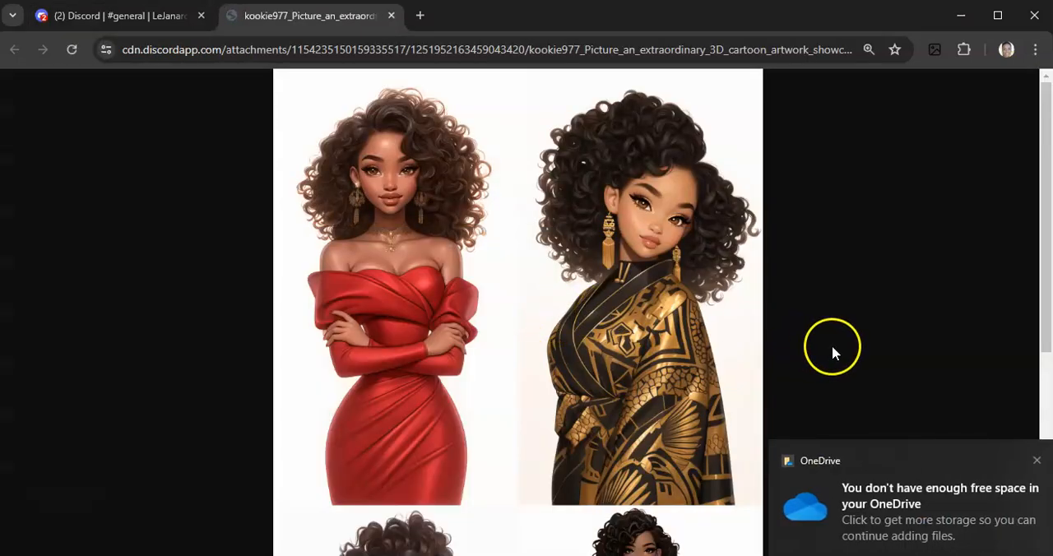
left_click(1039, 459)
left_click(836, 345)
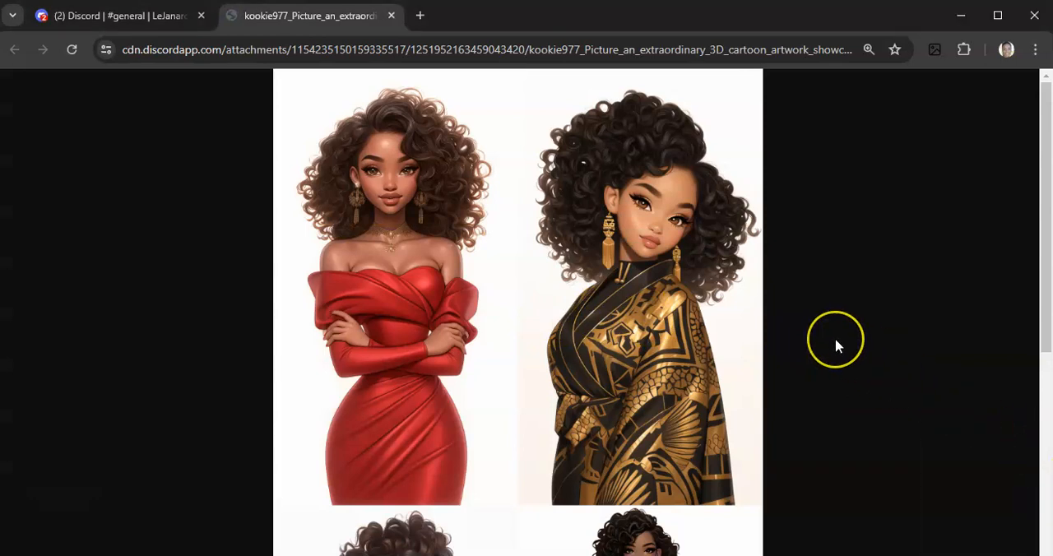
Compare the upper and lower illustrations of the red and black-and-gold outfit grid, and close it to return to the channel
scroll(836, 345, "down", 4)
scroll(837, 346, "down", 1)
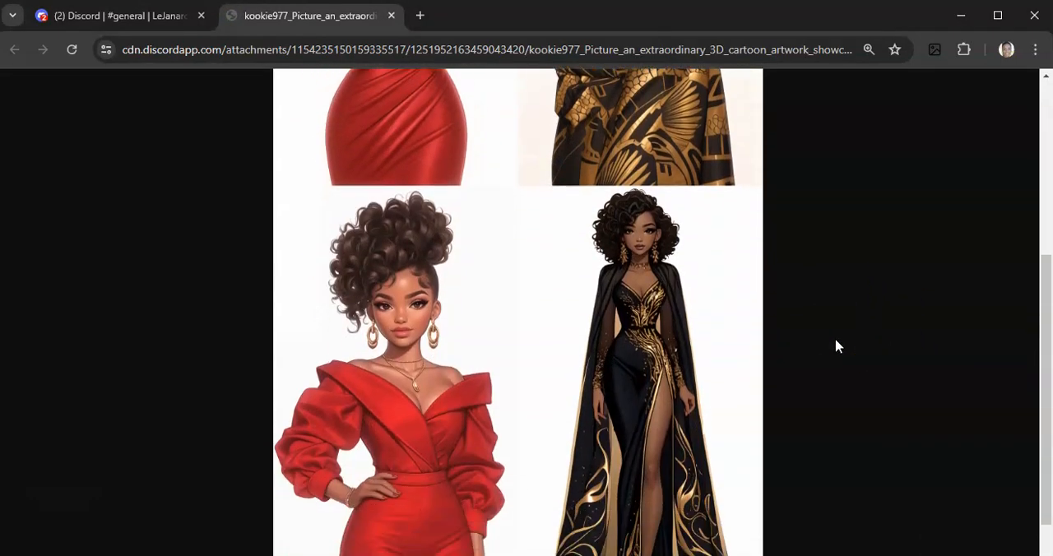
scroll(836, 346, "down", 1)
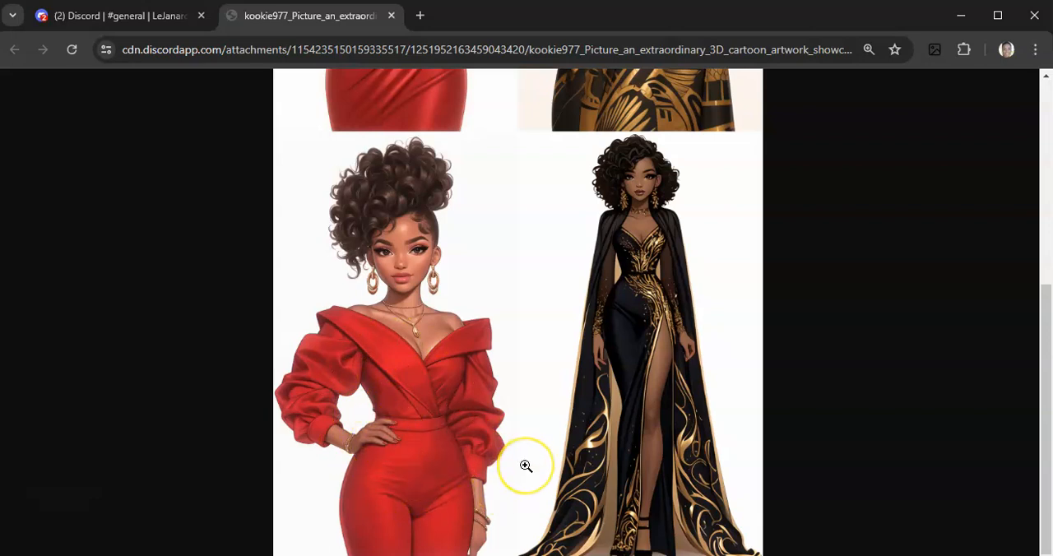
scroll(525, 462, "up", 5)
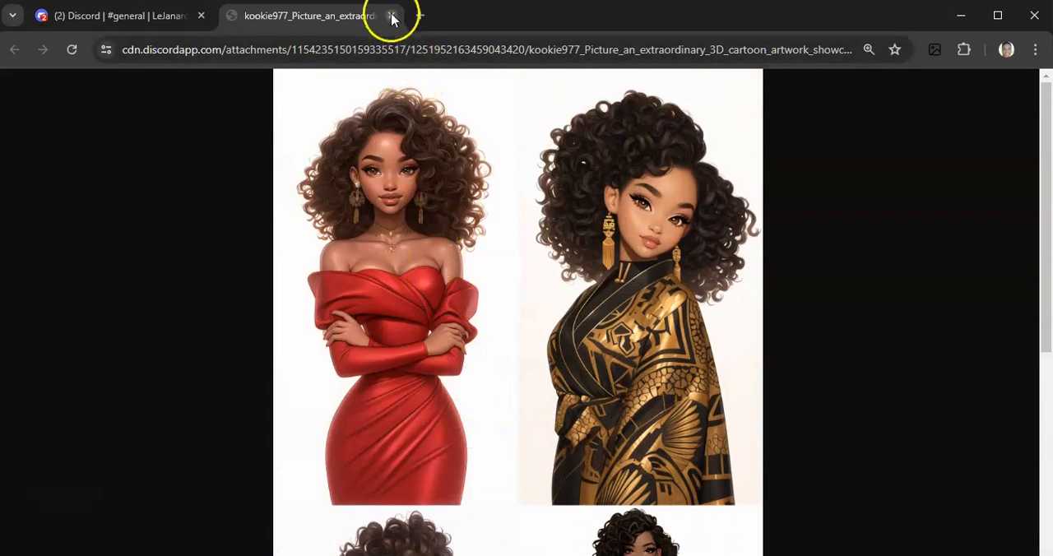
left_click(391, 16)
left_click(662, 294)
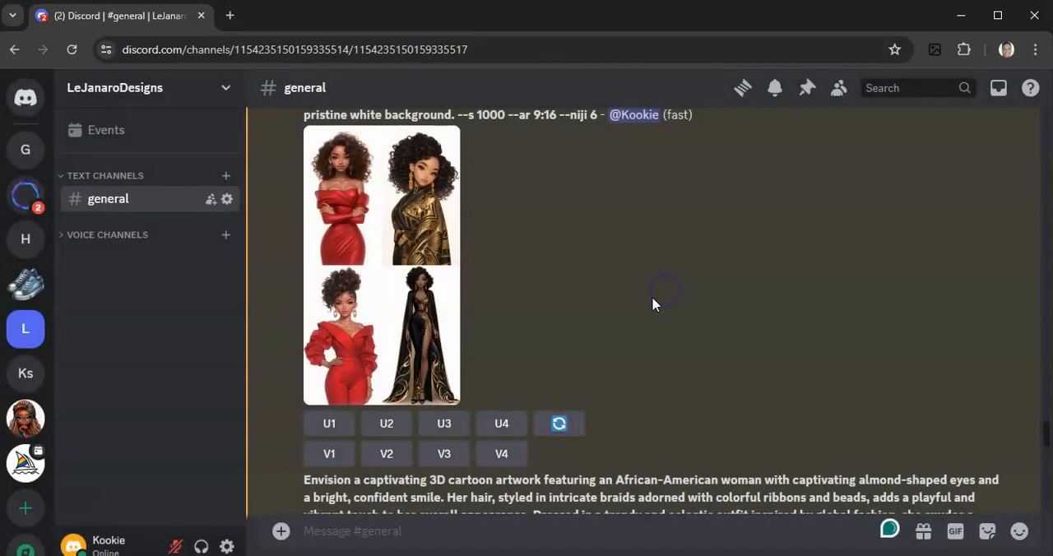
Review the newer grids in the channel, from the "Envision a captivating" artwork on to the "Visualize a stunning" street fashion artwork
left_click(589, 331)
scroll(588, 335, "up", 2)
scroll(641, 329, "down", 4)
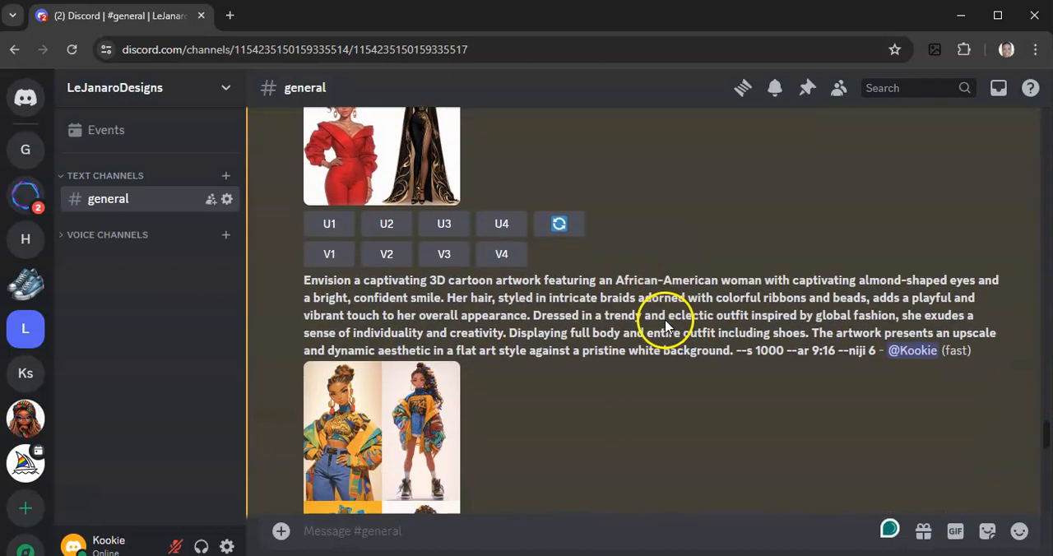
scroll(665, 324, "down", 2)
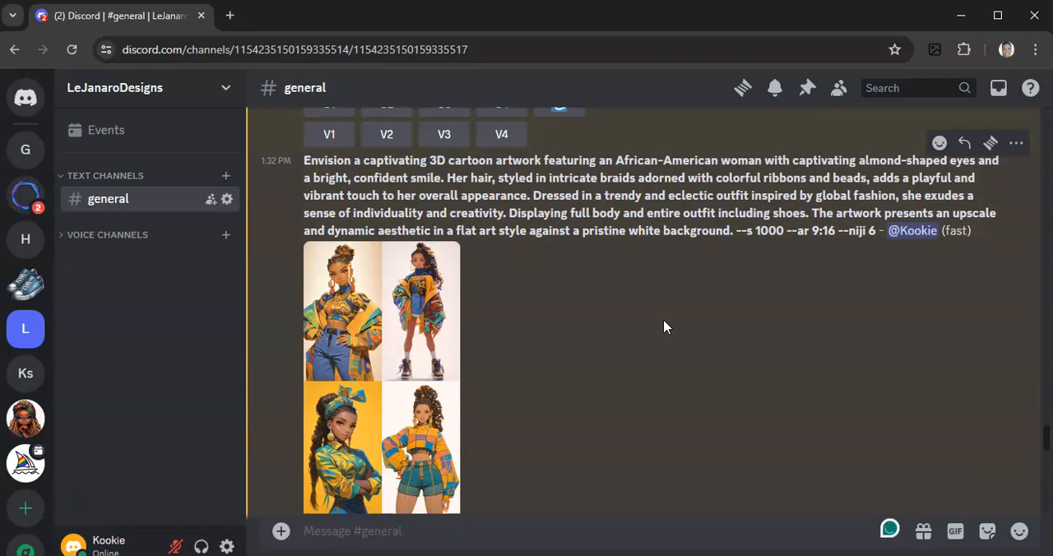
scroll(665, 327, "down", 5)
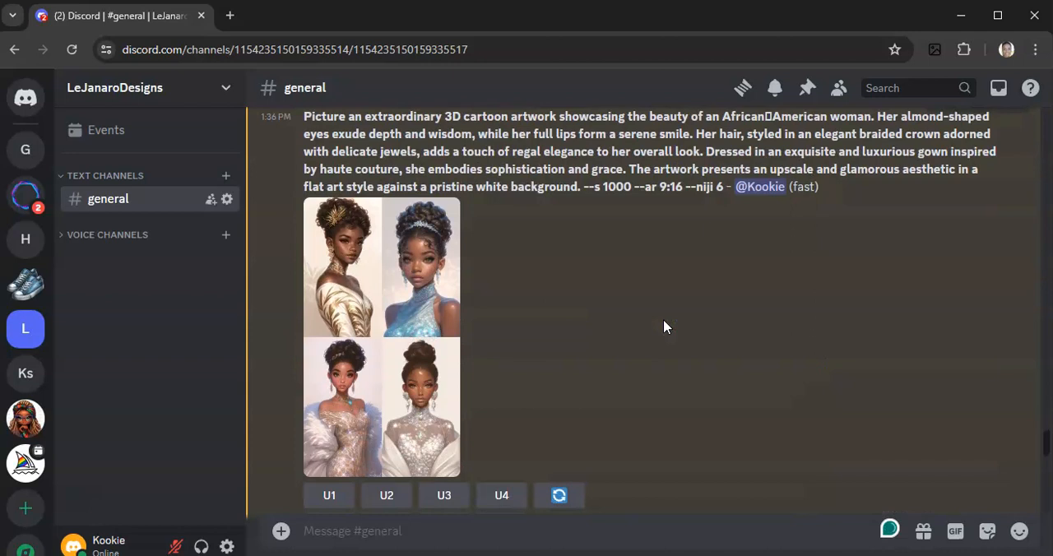
scroll(665, 327, "down", 5)
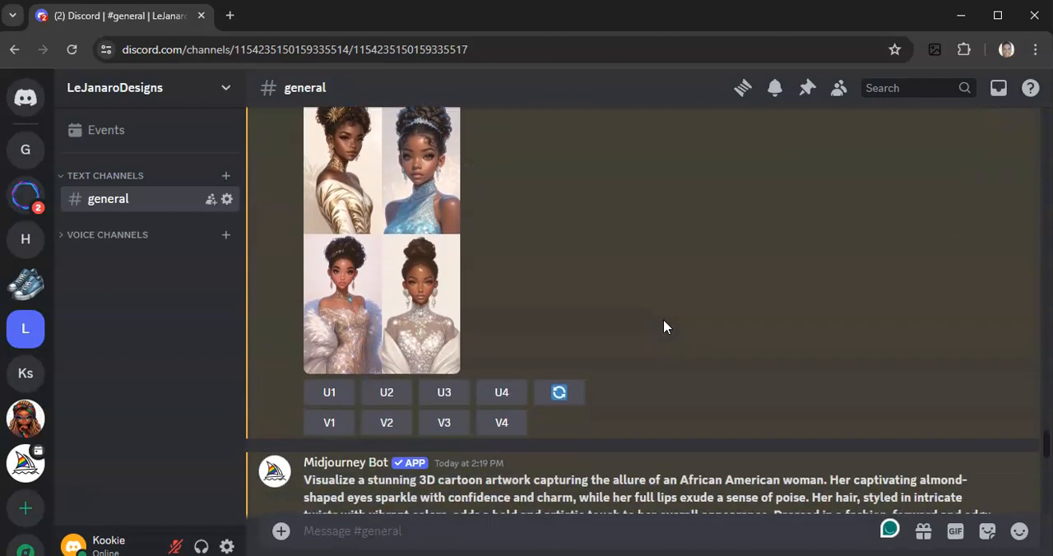
scroll(667, 326, "down", 1)
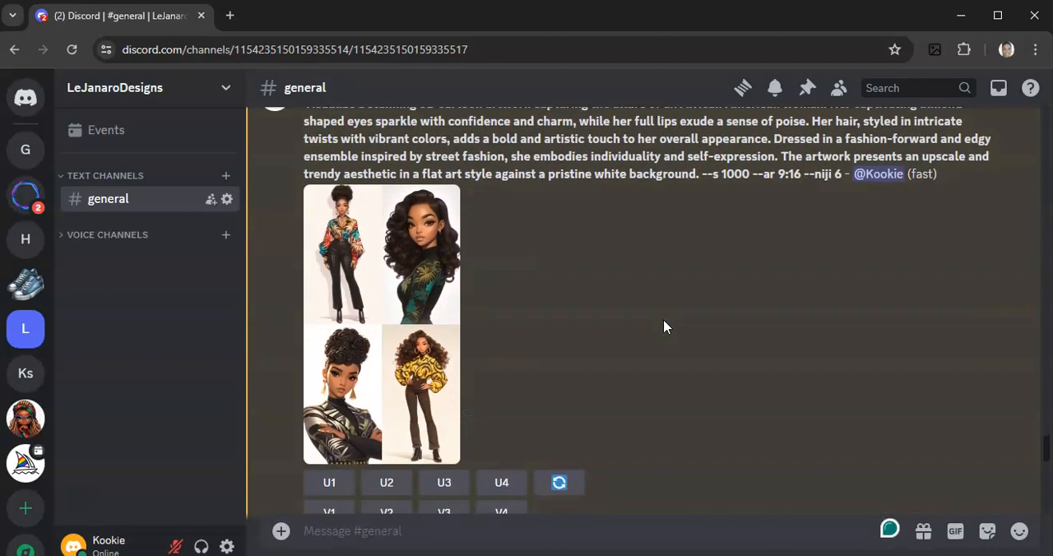